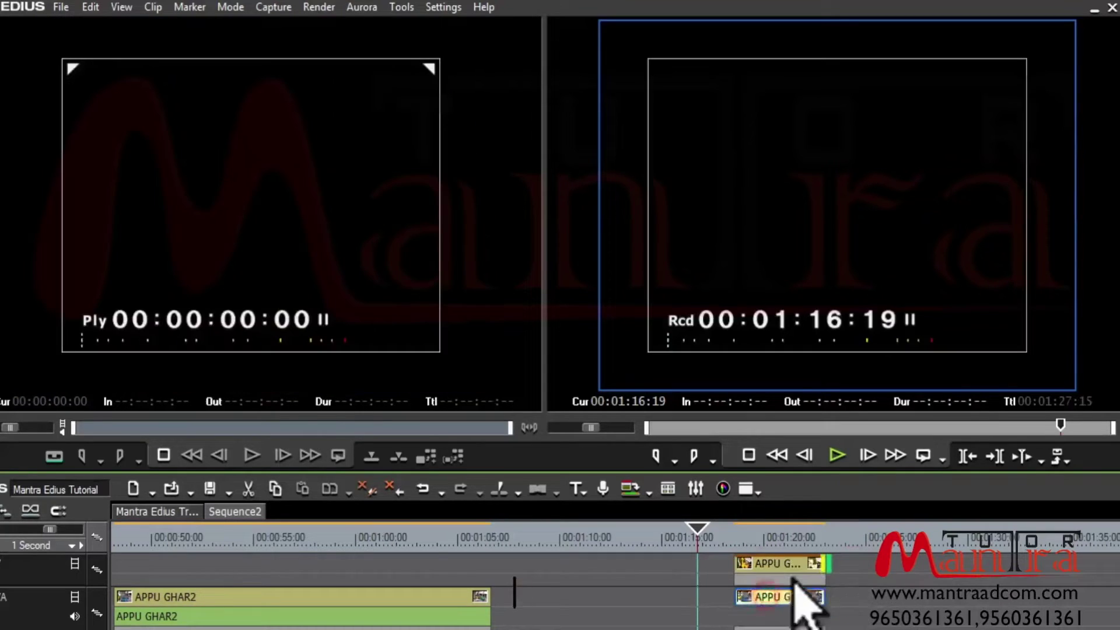
Step: In the upper-track clip's Layouter, try rotating the overlay by about 40°, return it to -0.10°, and reposition it to X -136.1 px, Y -8.73%
left_click_drag(902, 599, 749, 571)
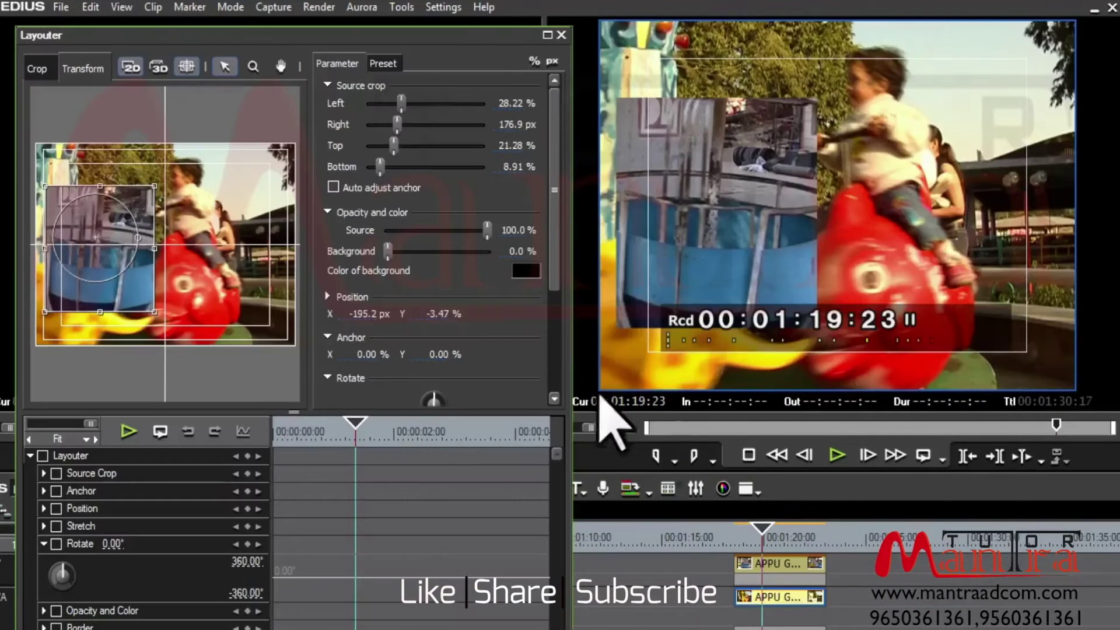
mouse_move(757, 521)
left_mouse_down()
mouse_move(742, 533)
mouse_move(791, 537)
mouse_move(769, 538)
left_mouse_up()
left_click_drag(120, 199, 130, 222)
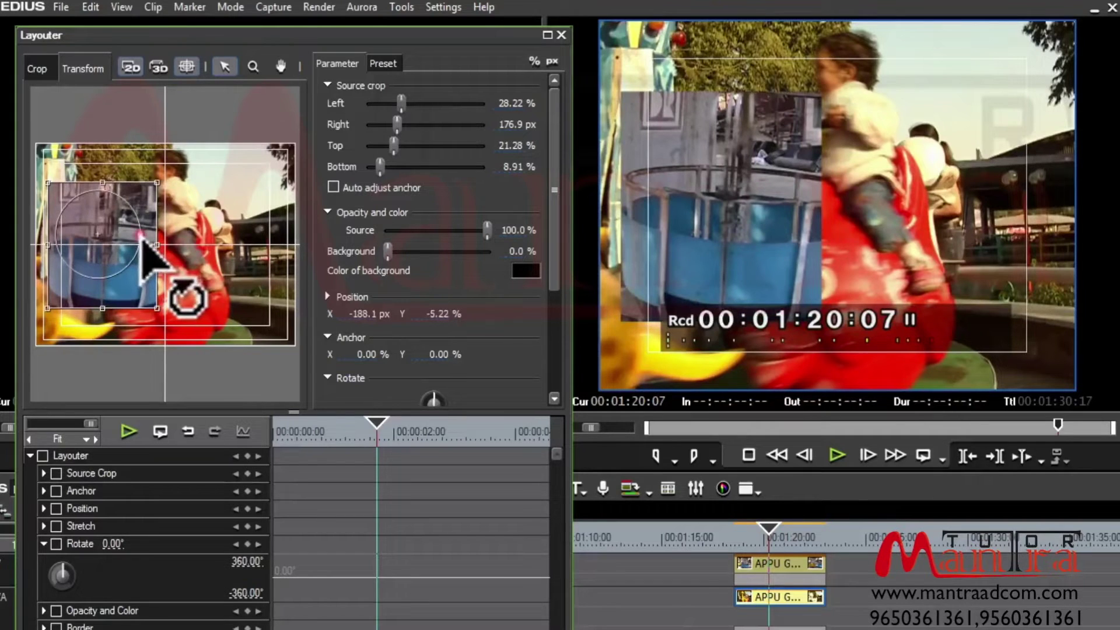
left_click_drag(136, 260, 126, 225)
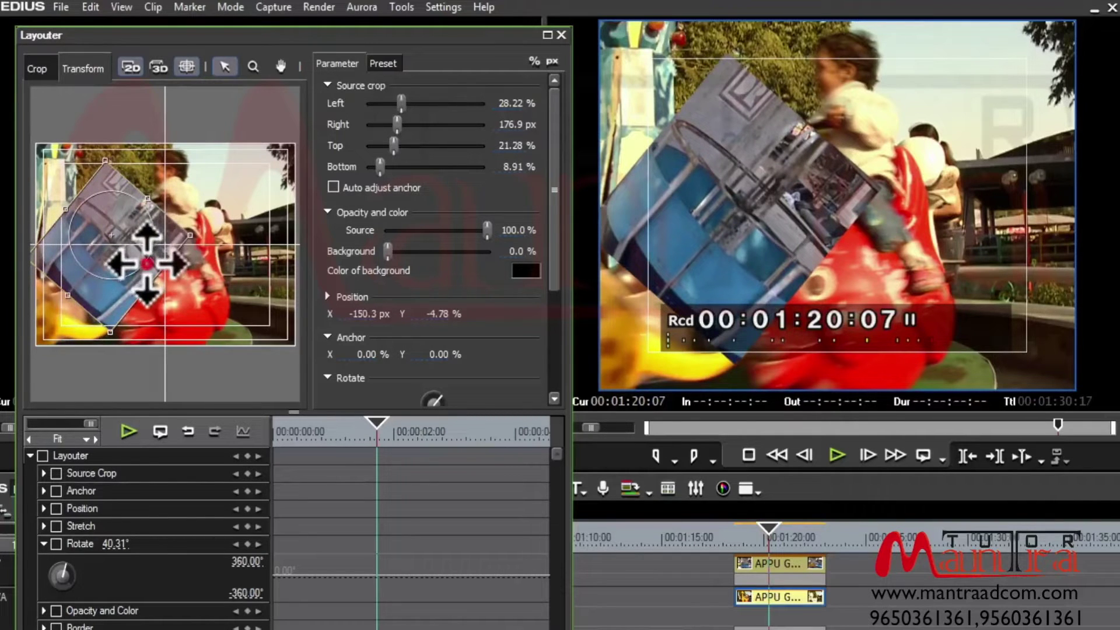
left_click_drag(151, 250, 152, 245)
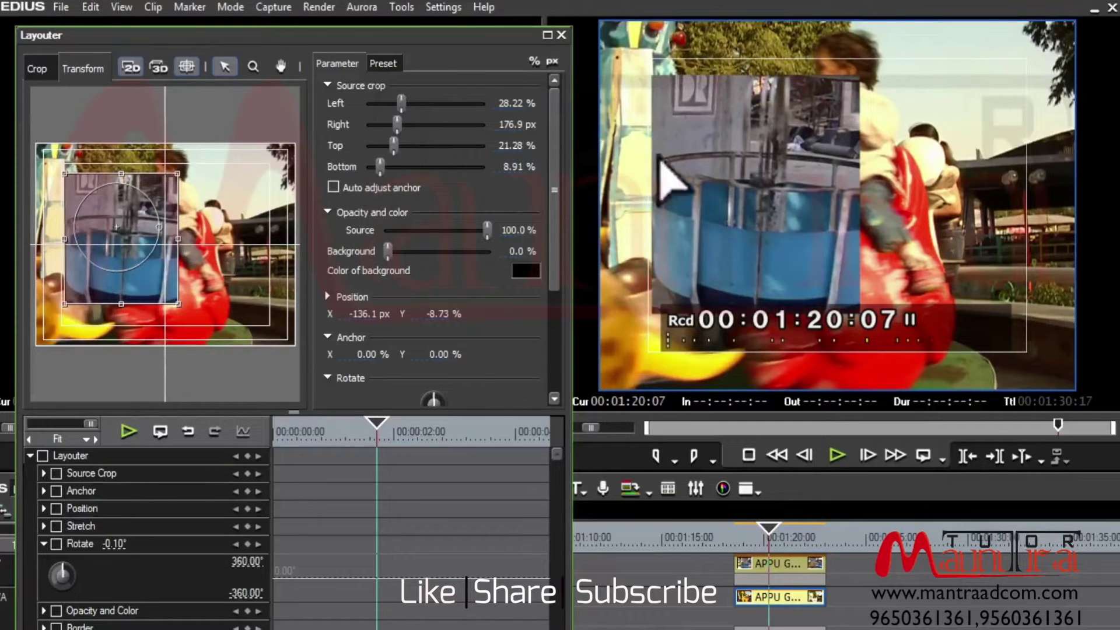
Step: Scale the overlay to 82.80% with Preserve frame aspect enabled and move it to X -171.6 px, Y -7.41%
scroll(561, 192, "down", 5)
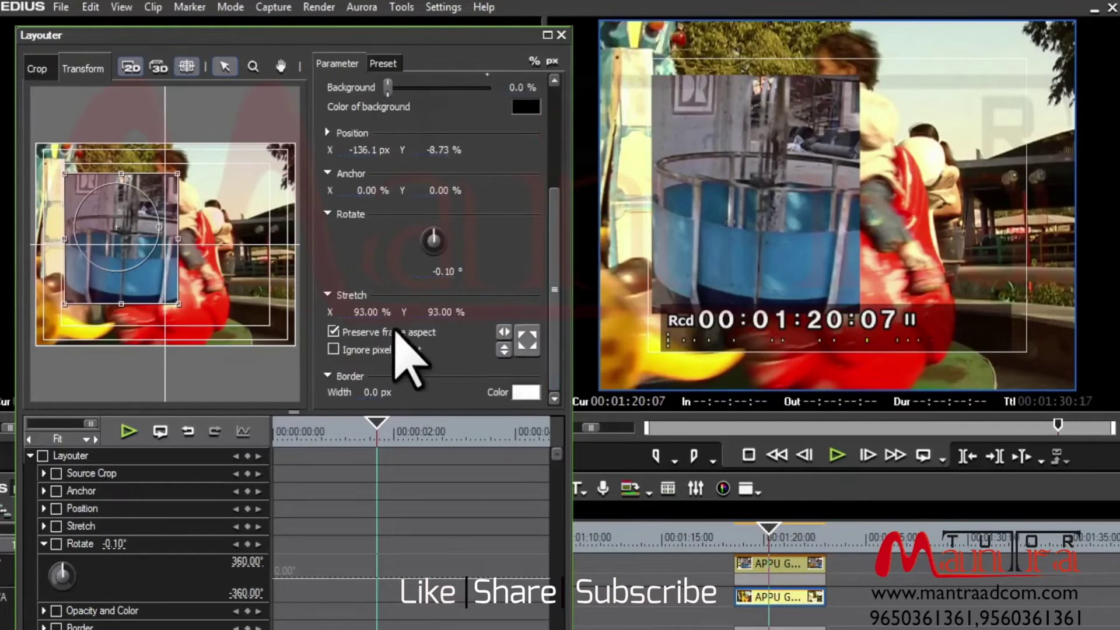
left_click(333, 331)
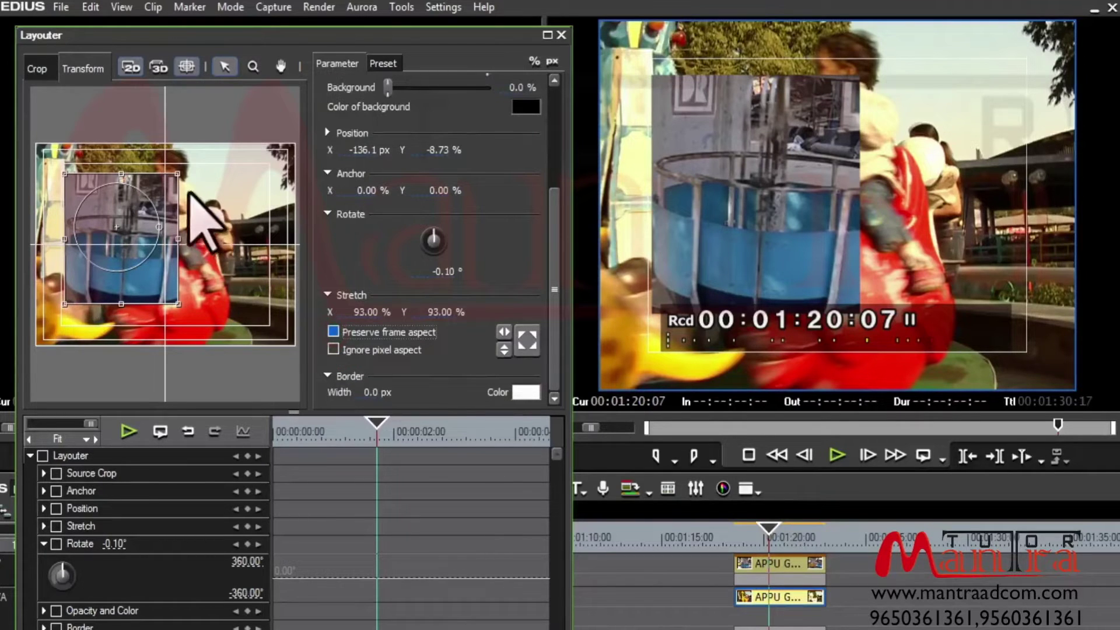
mouse_move(229, 238)
left_mouse_down()
mouse_move(308, 239)
mouse_move(211, 238)
left_mouse_up()
left_click(333, 332)
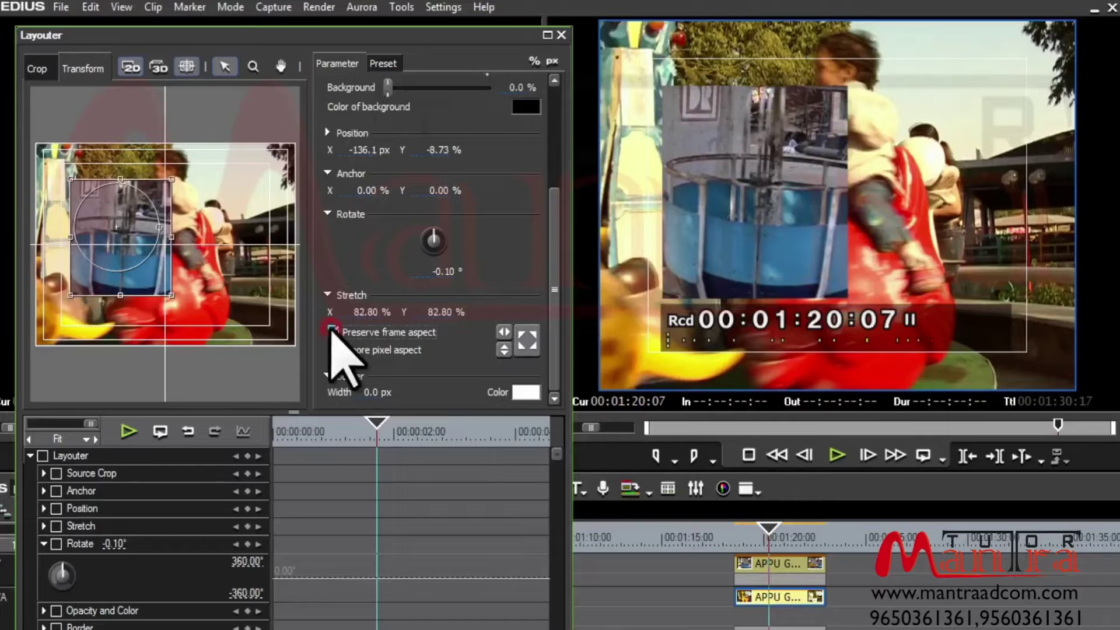
left_click_drag(137, 220, 126, 223)
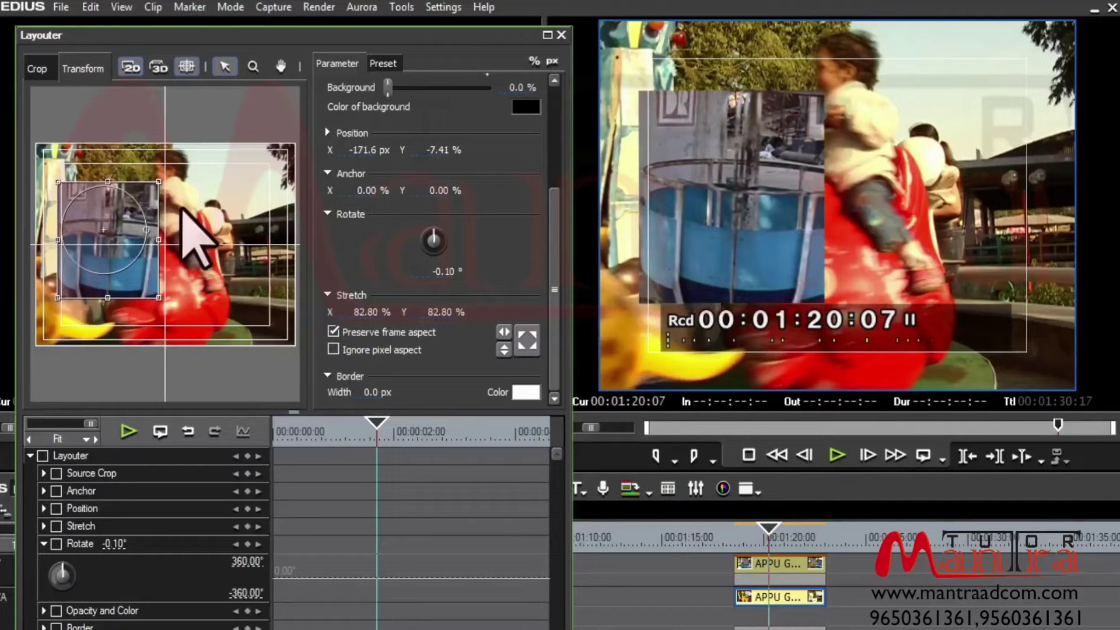
Step: Reset the overlay's source crop to 0 on all four sides, trying a stronger bottom crop in between
left_click_drag(552, 252, 569, 142)
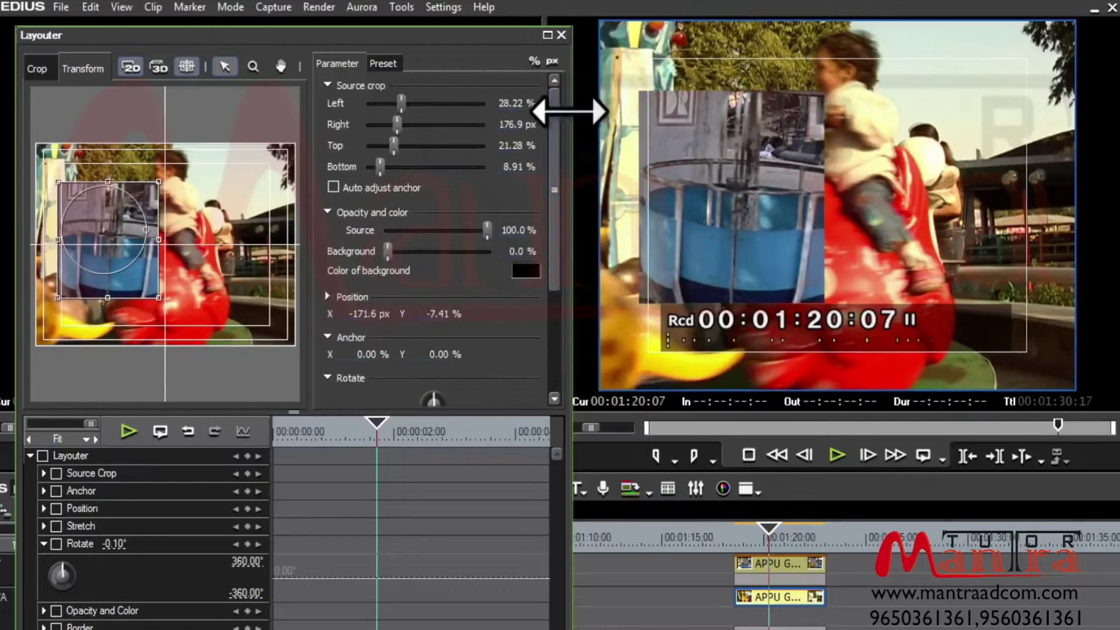
left_click_drag(401, 102, 345, 154)
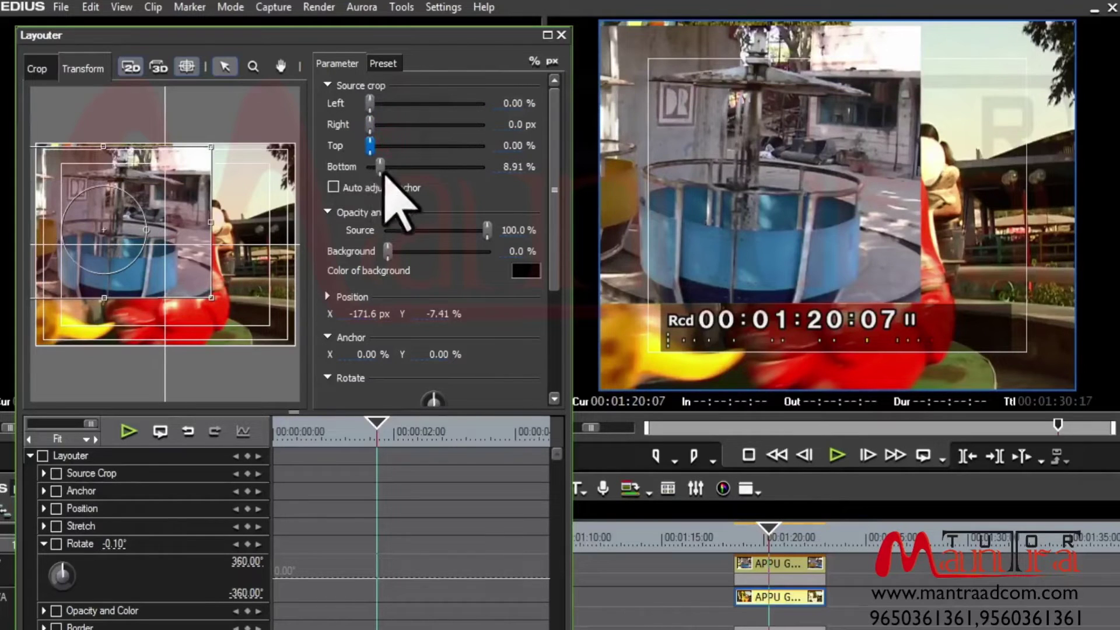
left_click_drag(412, 169, 443, 168)
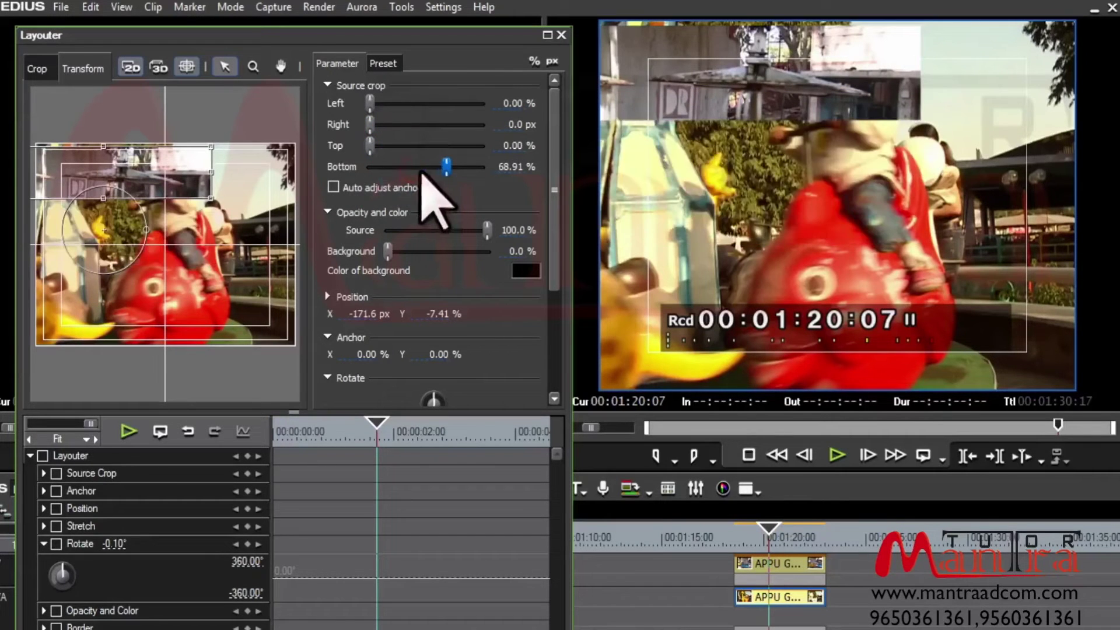
left_click(375, 168)
left_click(419, 167)
left_click(374, 169)
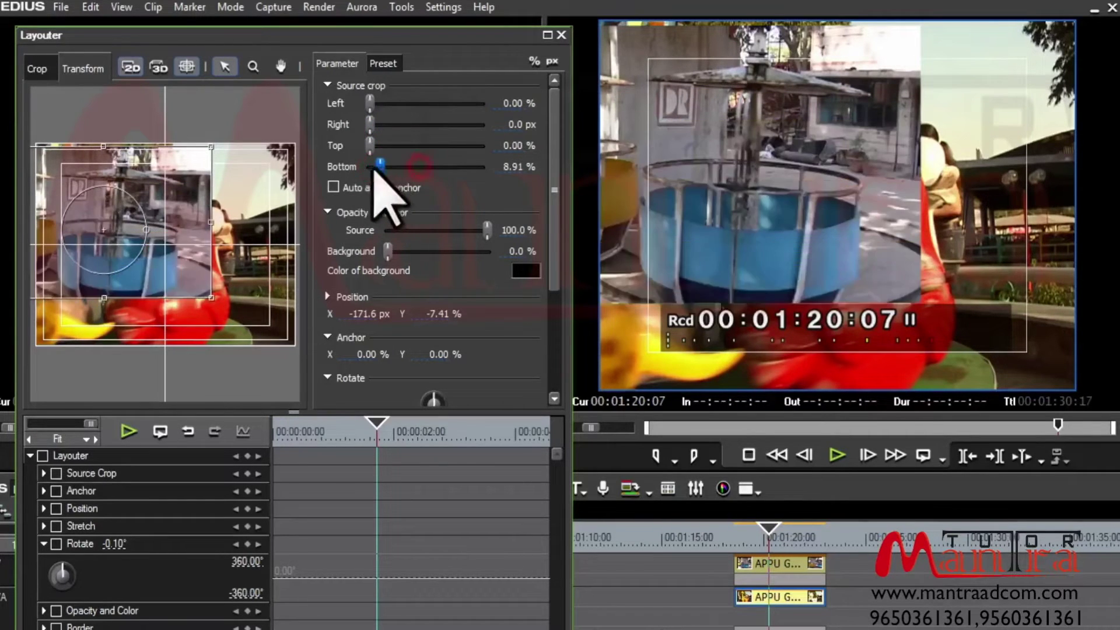
left_click(374, 169)
Step: Try the overlay's source opacity, leave it at 100%, and set its horizontal position to -108.4 px
mouse_move(480, 234)
left_mouse_down()
mouse_move(425, 232)
mouse_move(489, 233)
left_mouse_up()
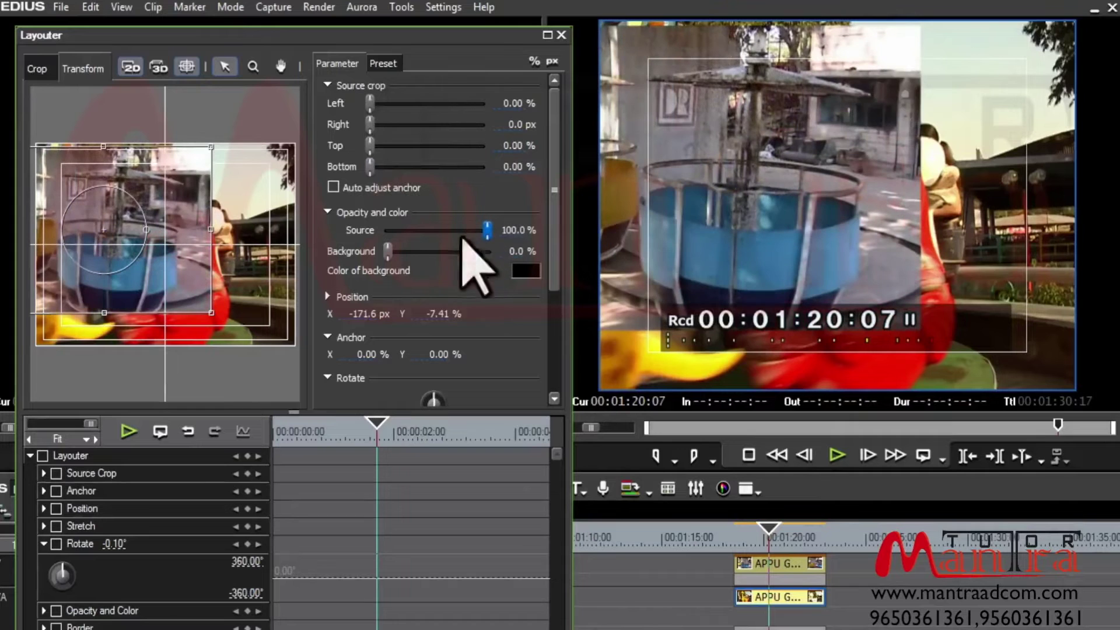
scroll(558, 287, "down", 3)
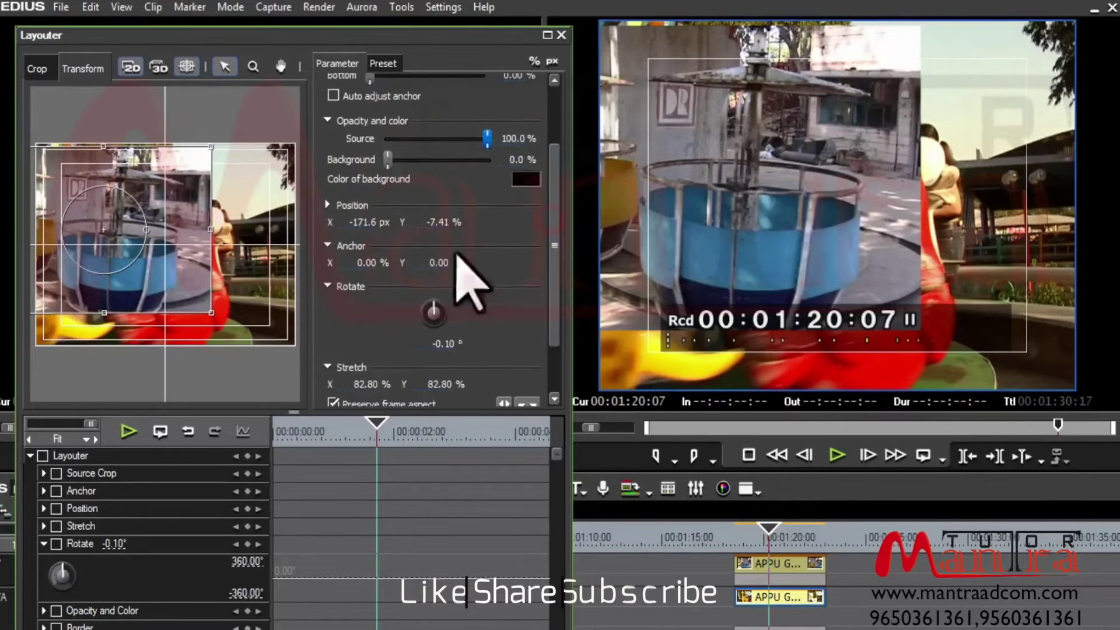
left_click(362, 221)
left_click_drag(413, 228, 369, 84)
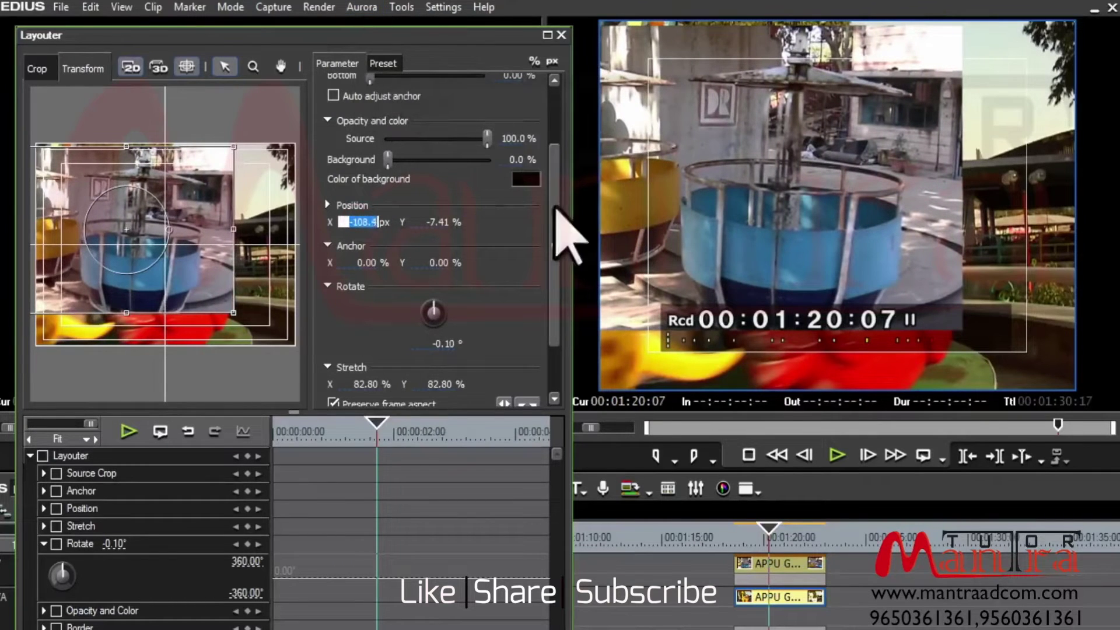
Step: Crop the overlay 16.03% on the left and 143 px on the right, and move it to X 0.5 px, Y -1.27%
left_click_drag(555, 205, 554, 69)
left_click_drag(373, 126, 388, 103)
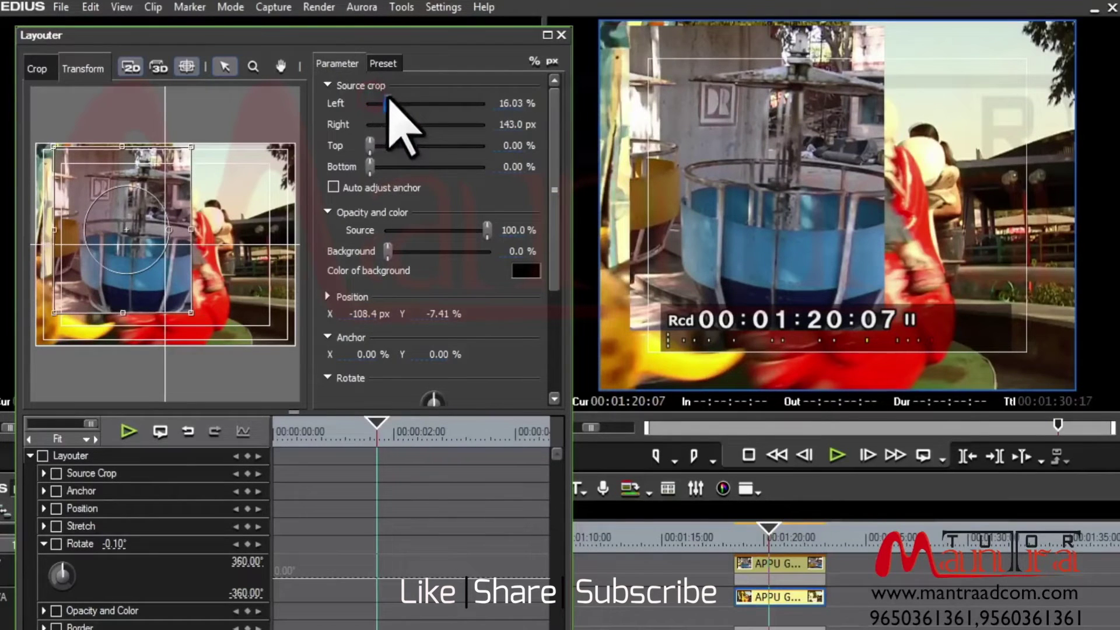
left_click_drag(187, 238, 235, 251)
Step: Rotate the overlay clip to 7.82°
scroll(417, 288, "down", 5)
left_click_drag(433, 238, 432, 234)
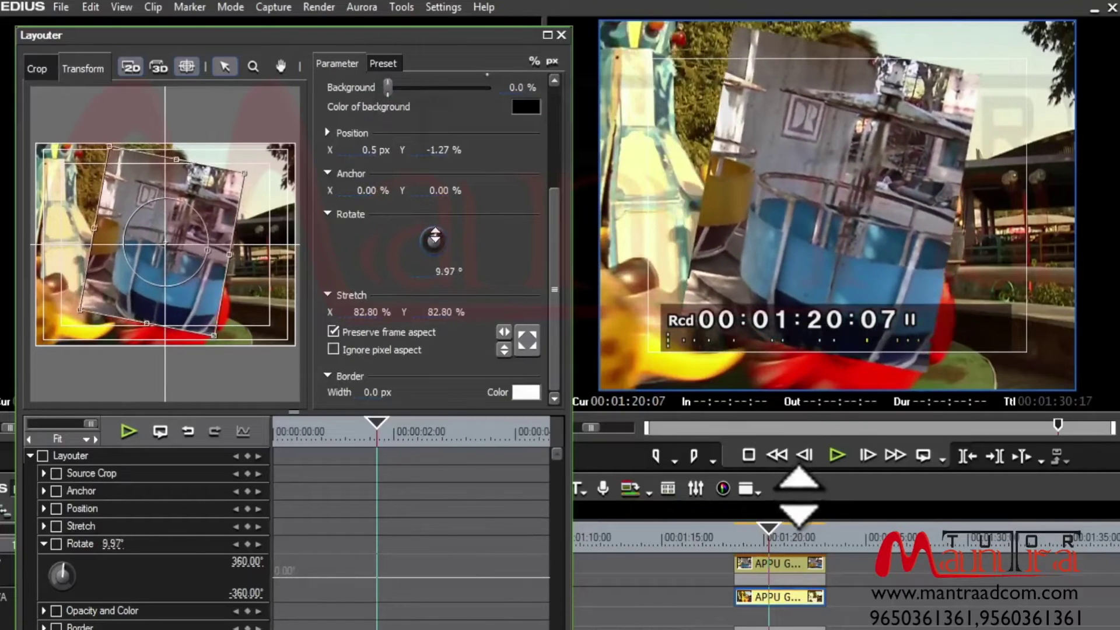
left_click_drag(208, 254, 208, 252)
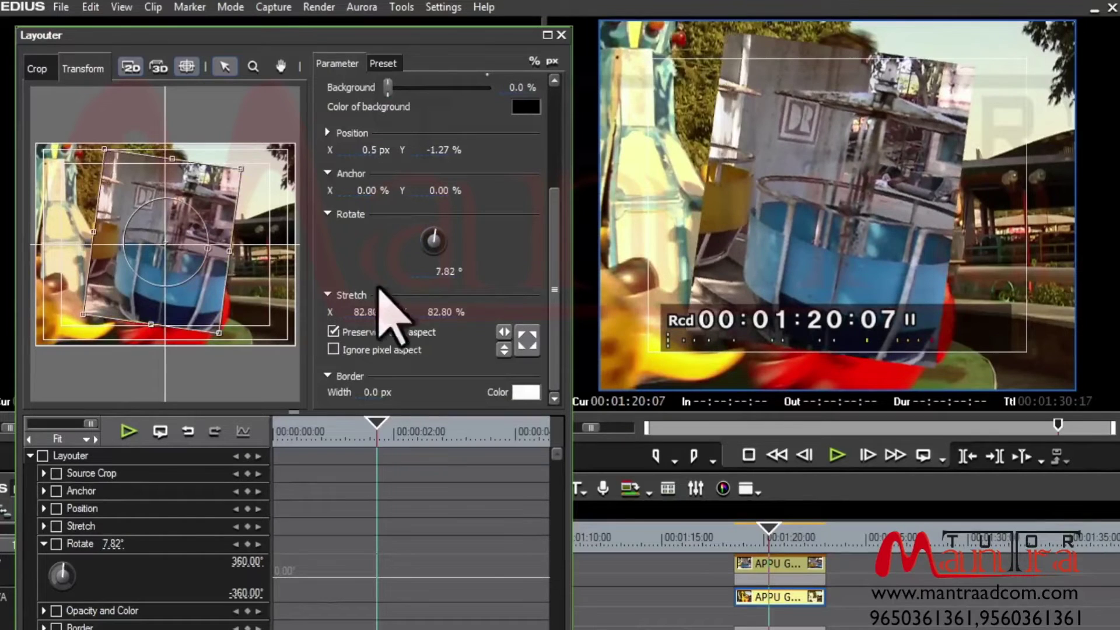
Step: Set the overlay's stretch to 100% on both axes, and reduce it to 93.95%
left_click_drag(352, 315, 383, 344)
double_click(349, 313)
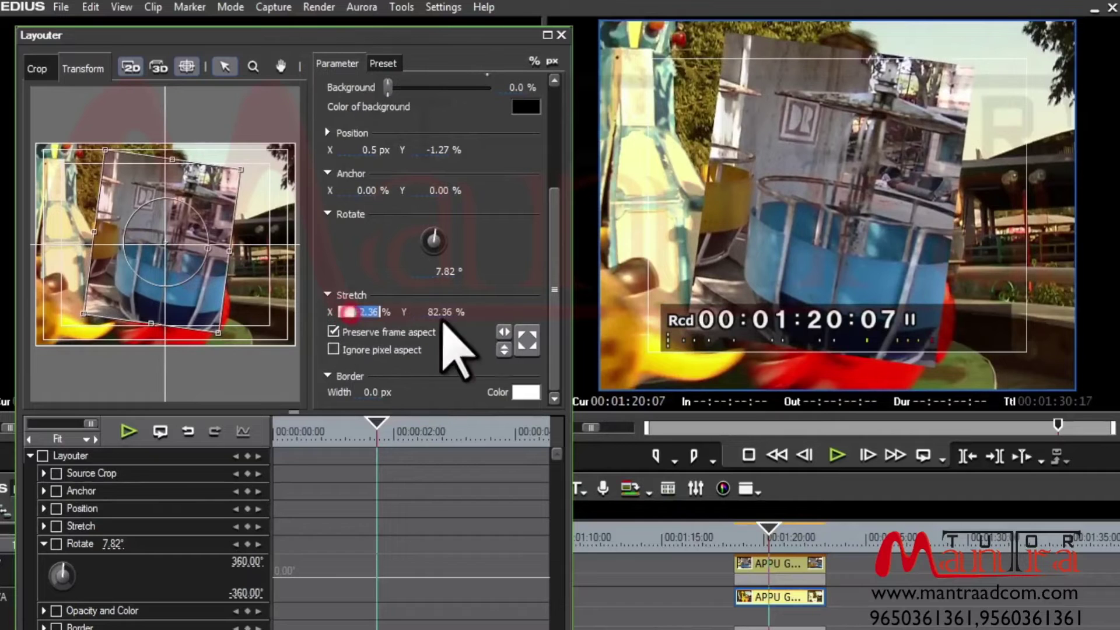
type("100")
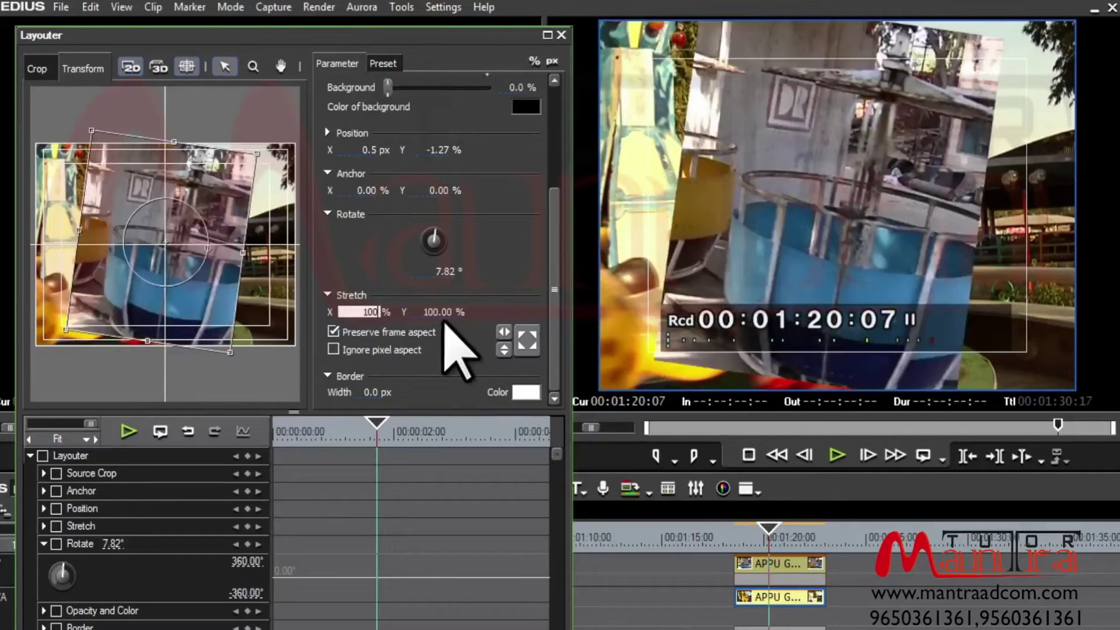
type("100")
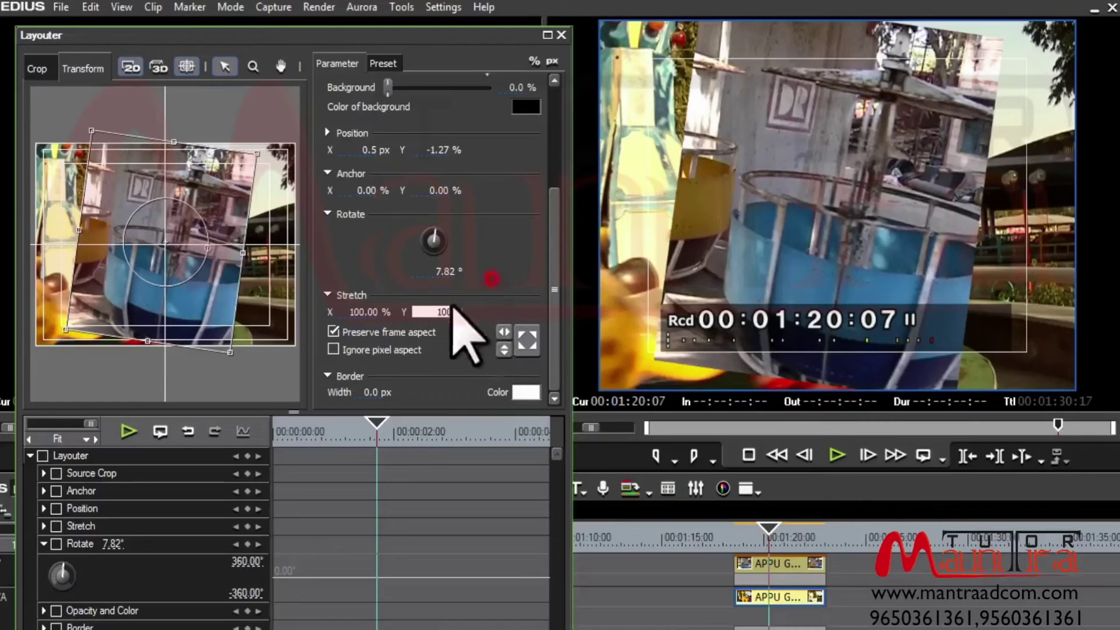
left_click_drag(365, 313, 390, 583)
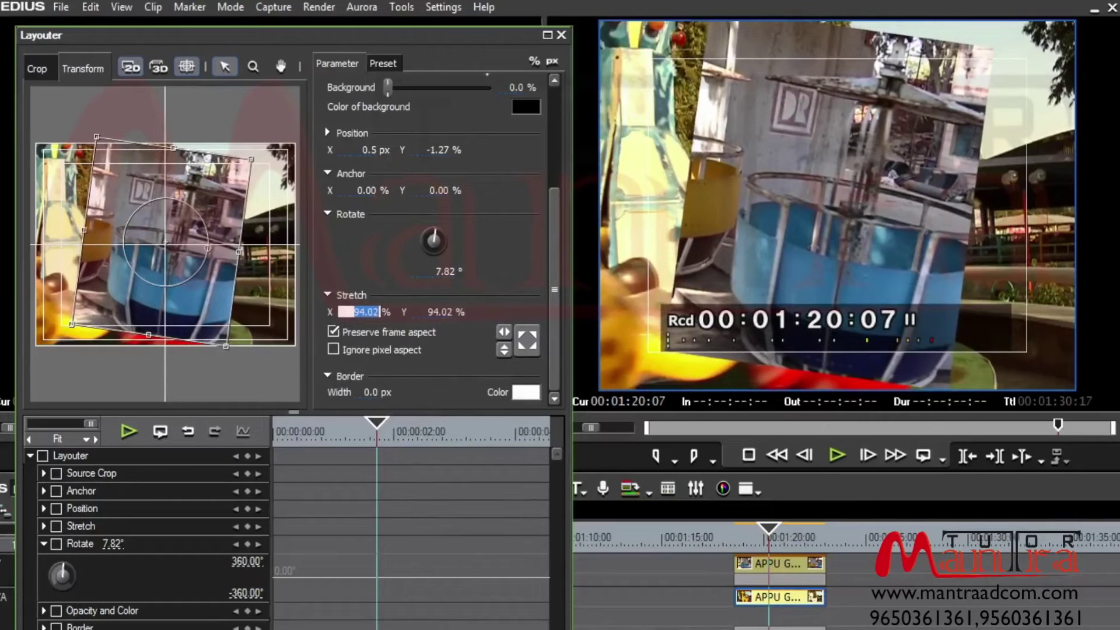
left_click_drag(437, 313, 513, 344)
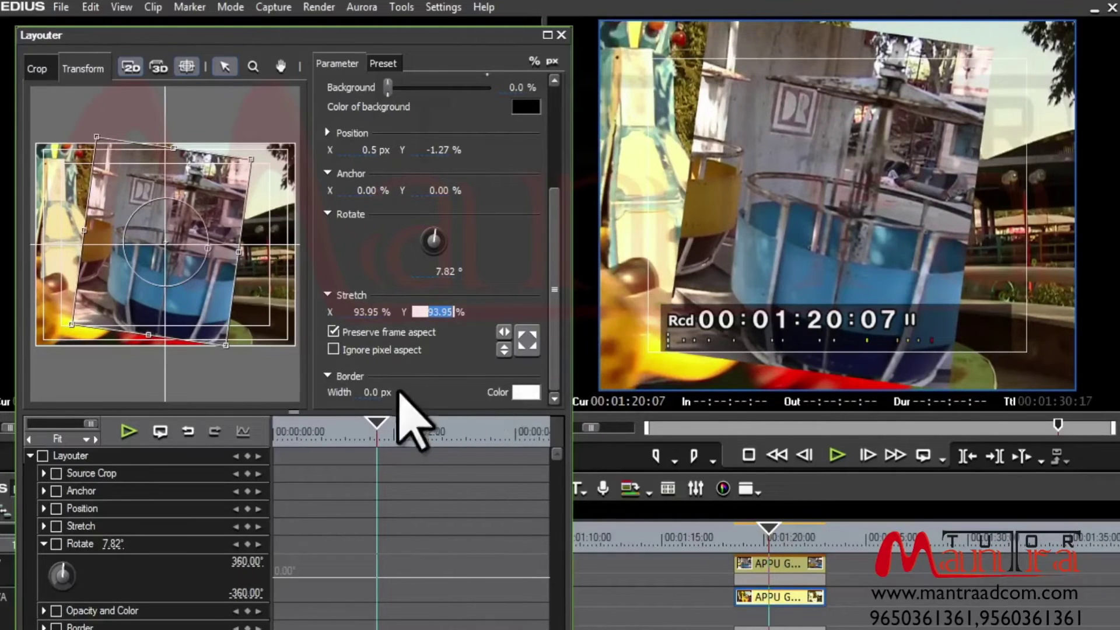
Step: Add a 25.6 px border around the overlay and color it magenta
left_click(371, 392)
left_click_drag(372, 400, 432, 210)
left_click(526, 392)
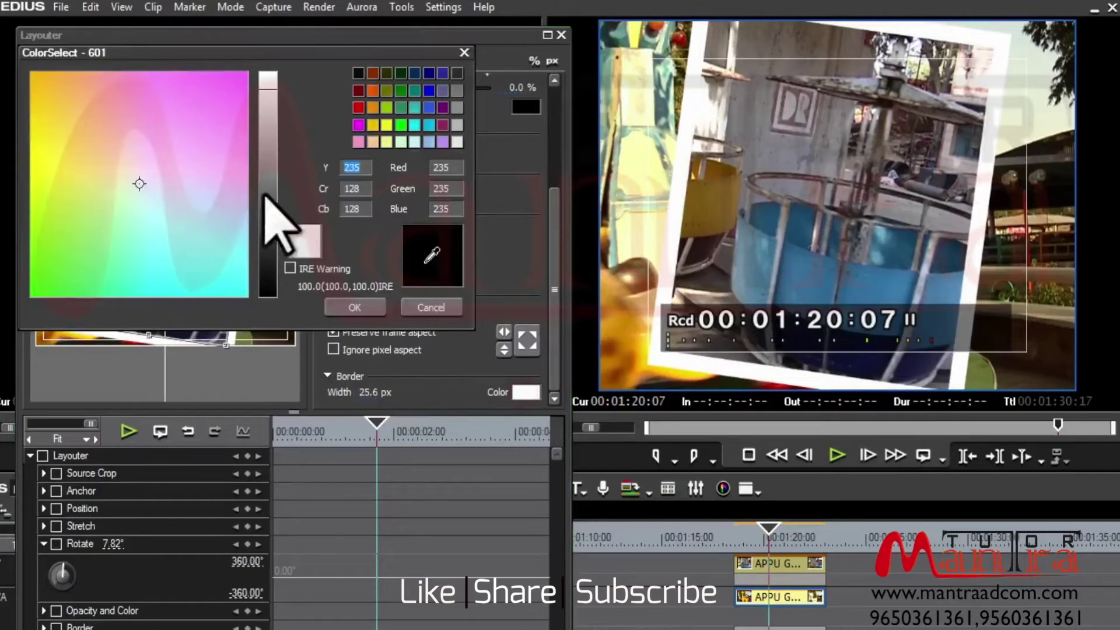
left_click(231, 128)
left_click(357, 309)
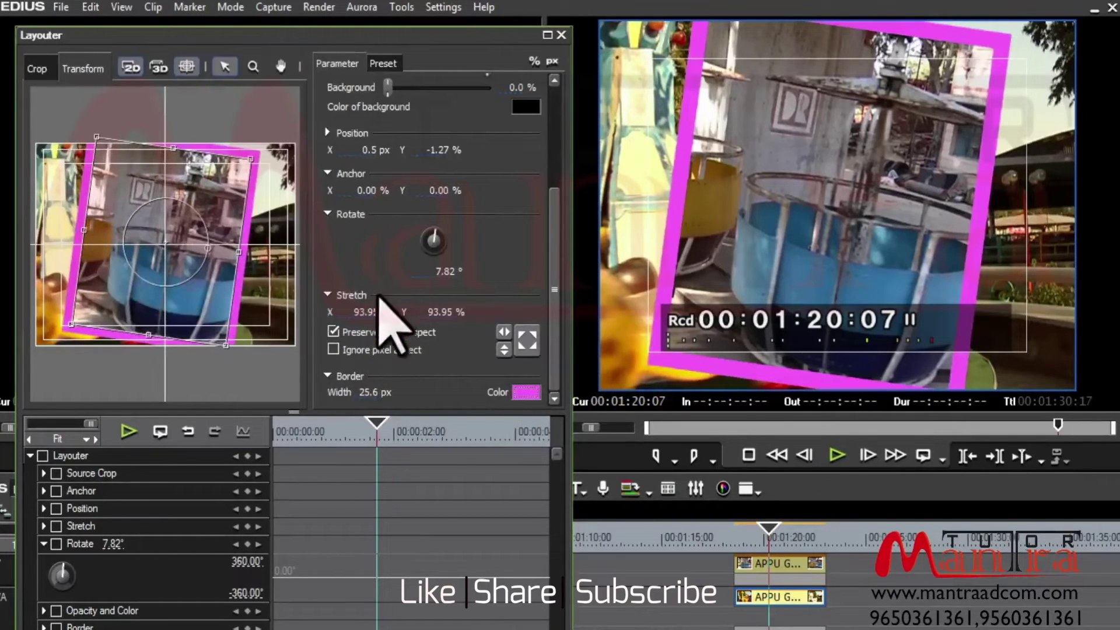
Step: Scale the bordered overlay to 63.89%, move it to X -158.2 px, Y -0.84%, and apply the layout
left_click_drag(300, 220, 260, 230)
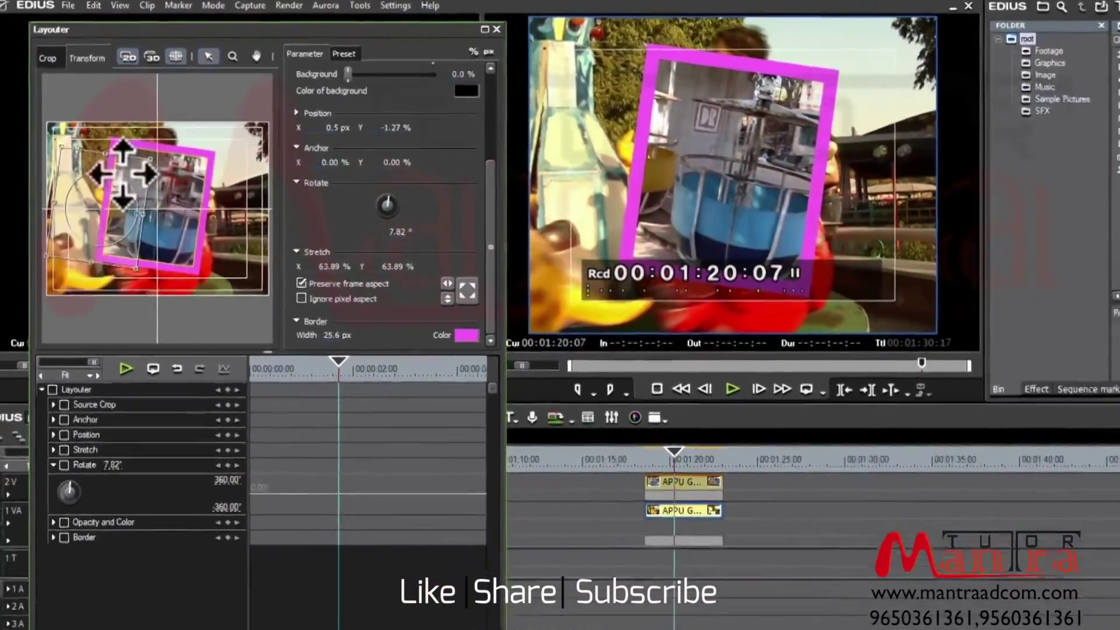
left_click_drag(123, 174, 173, 226)
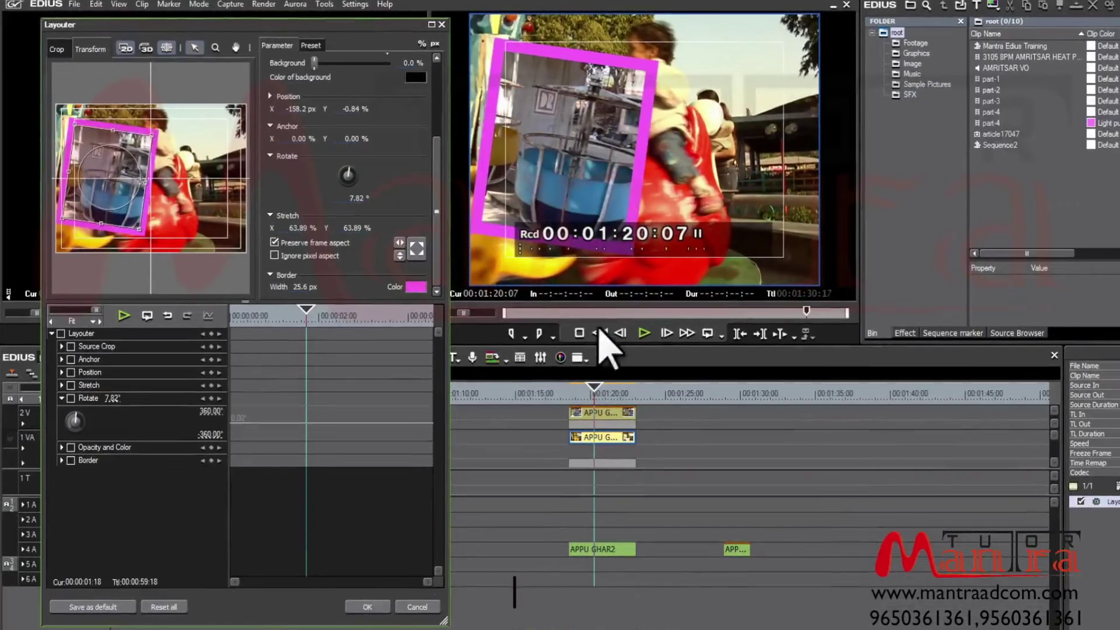
left_click(366, 607)
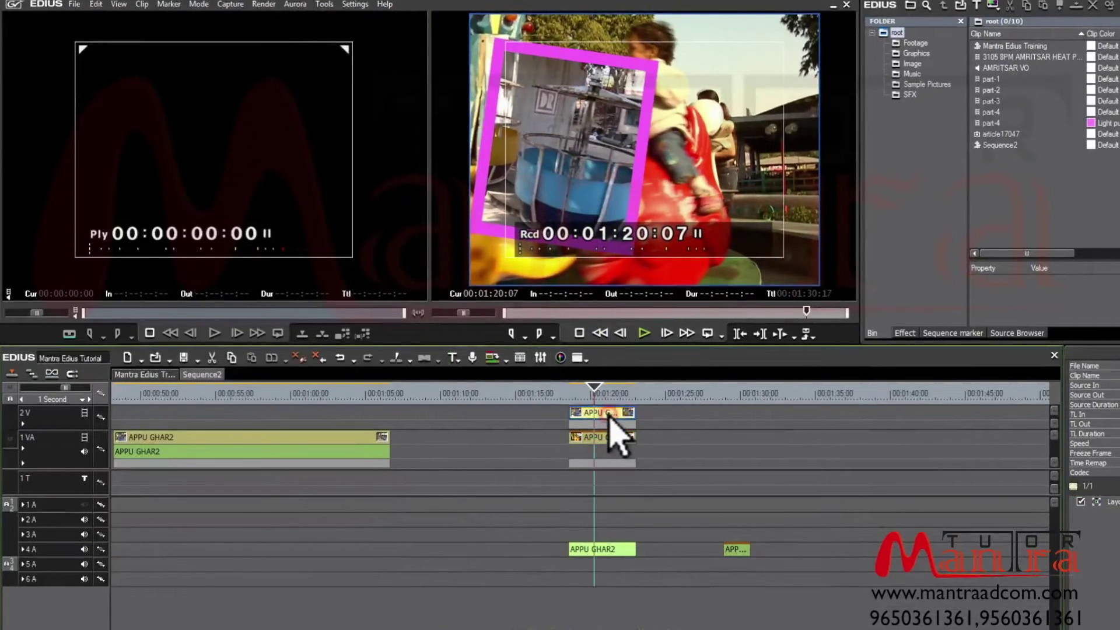
Step: In the 1 VA clip's Layouter, scale it to 44.38%, rotate it 14.18° and place it at X 118.4 px, Y 2.19%
right_click(595, 444)
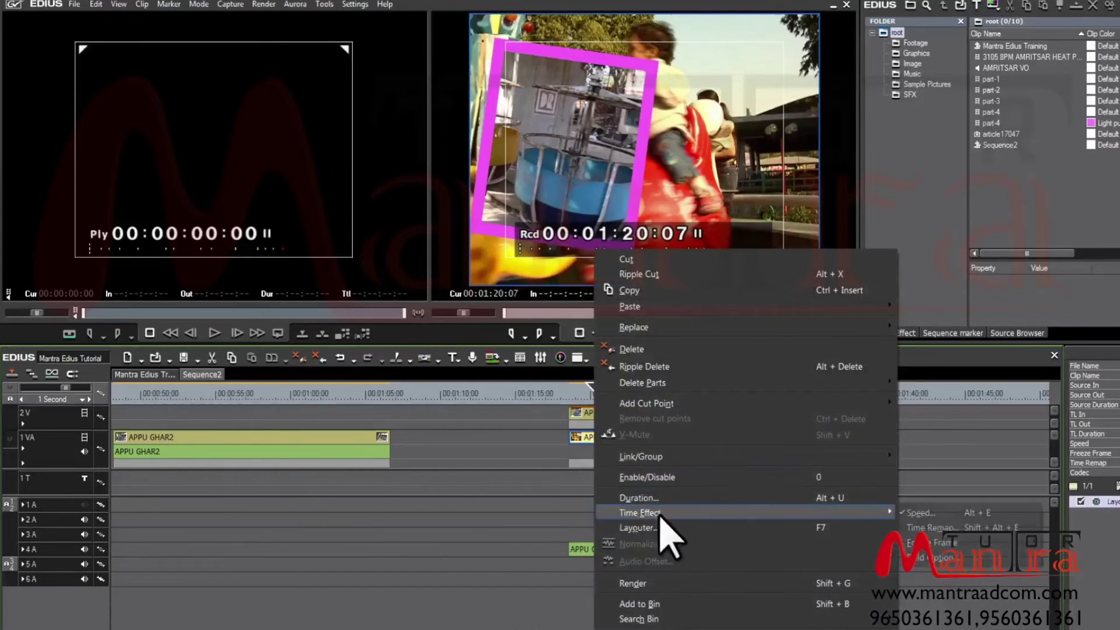
left_click(642, 527)
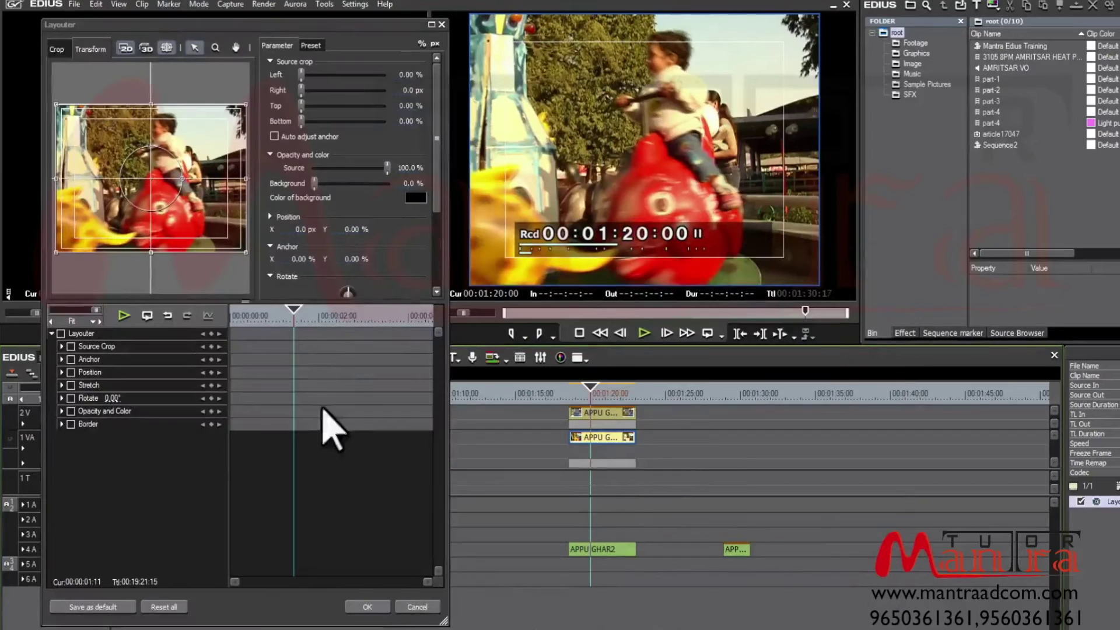
left_click_drag(247, 106, 240, 198)
left_click_drag(438, 182, 388, 278)
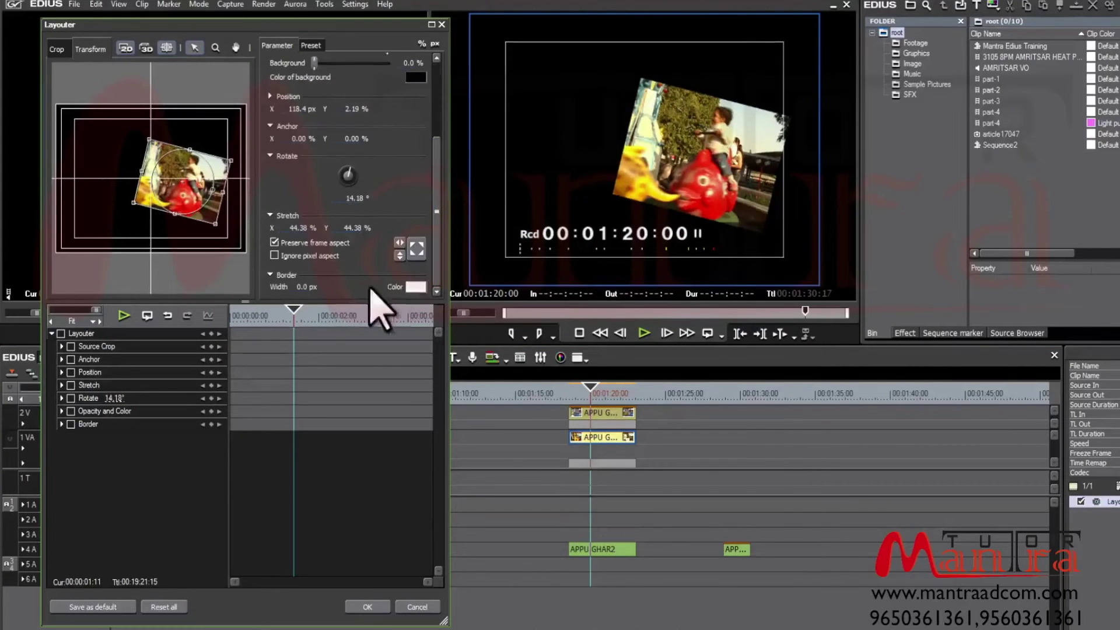
Step: Give the 1 VA clip a 10.4 px lime-green border, apply the layout, and play back the two-picture composite
left_click_drag(301, 287, 374, 283)
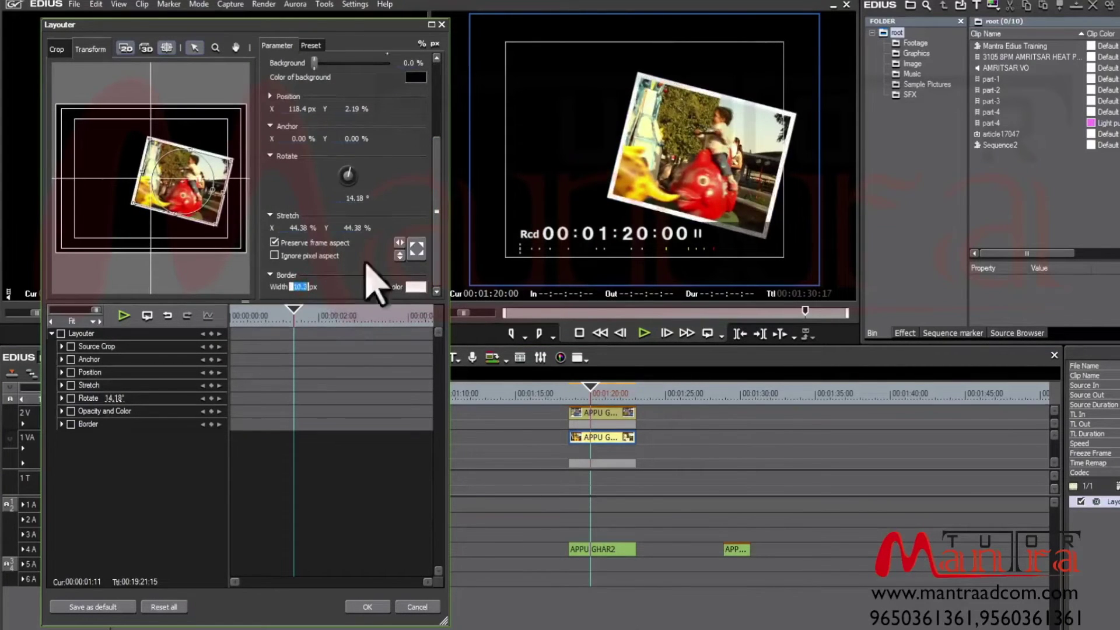
left_click(416, 286)
left_click(313, 78)
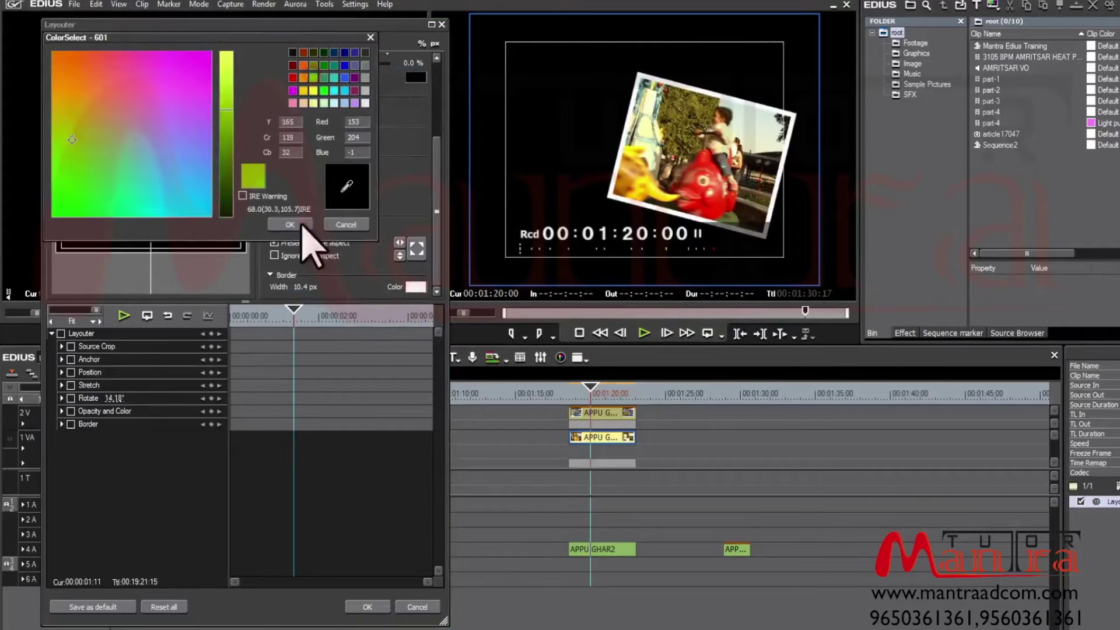
left_click(292, 225)
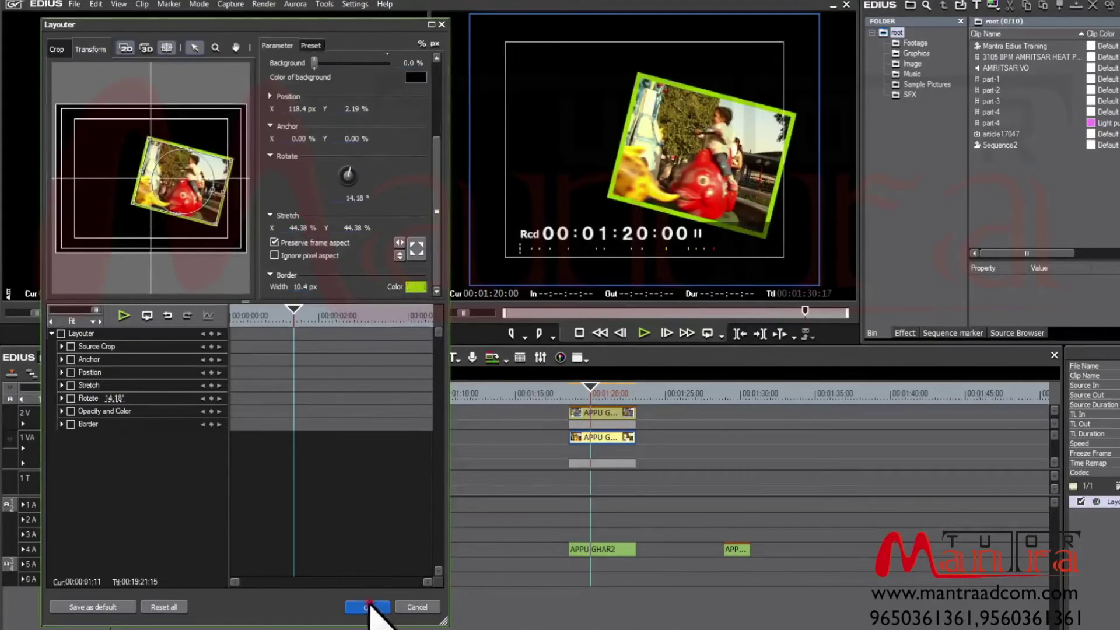
left_click(367, 607)
mouse_move(580, 398)
left_mouse_down()
mouse_move(608, 399)
mouse_move(577, 399)
left_mouse_up()
key("space")
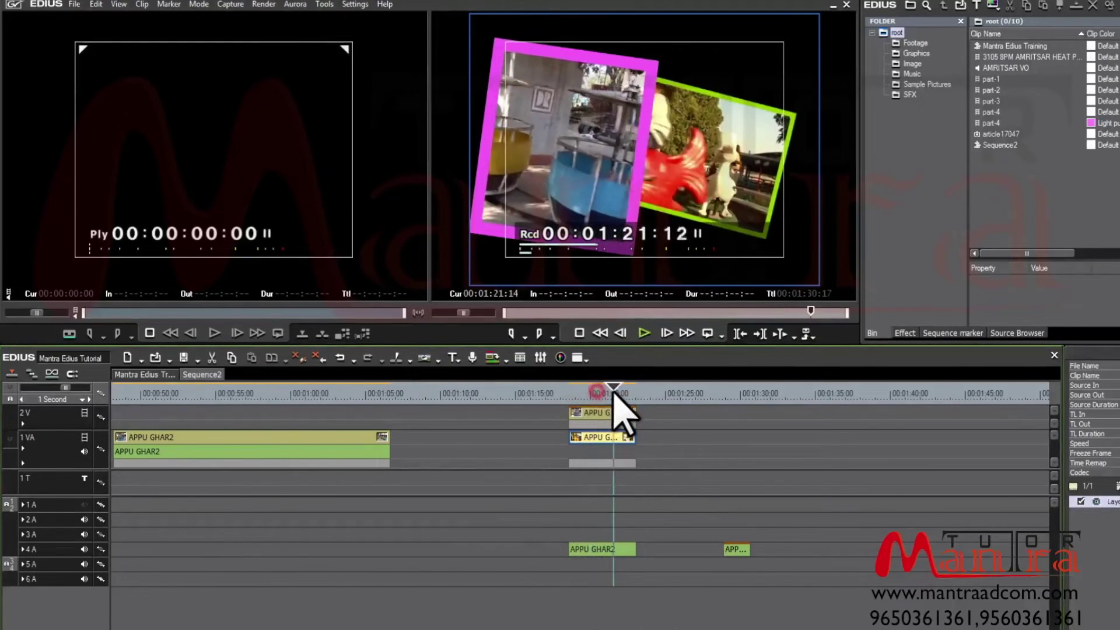
Step: Stop playback and mark an In point on the timeline at 00:01:22:07
key("space")
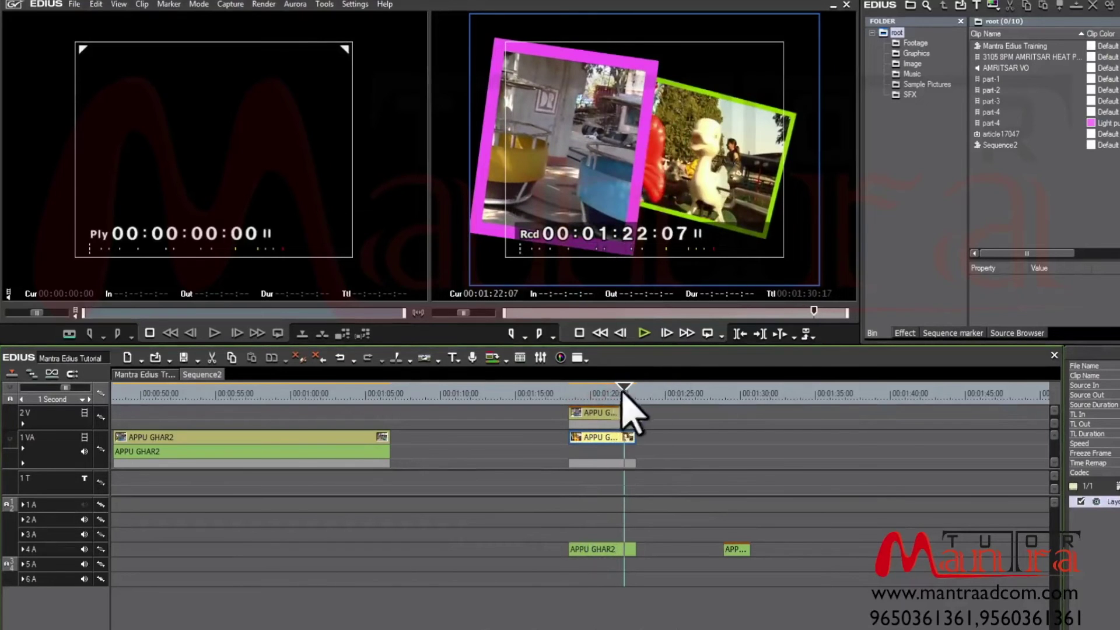
key("i")
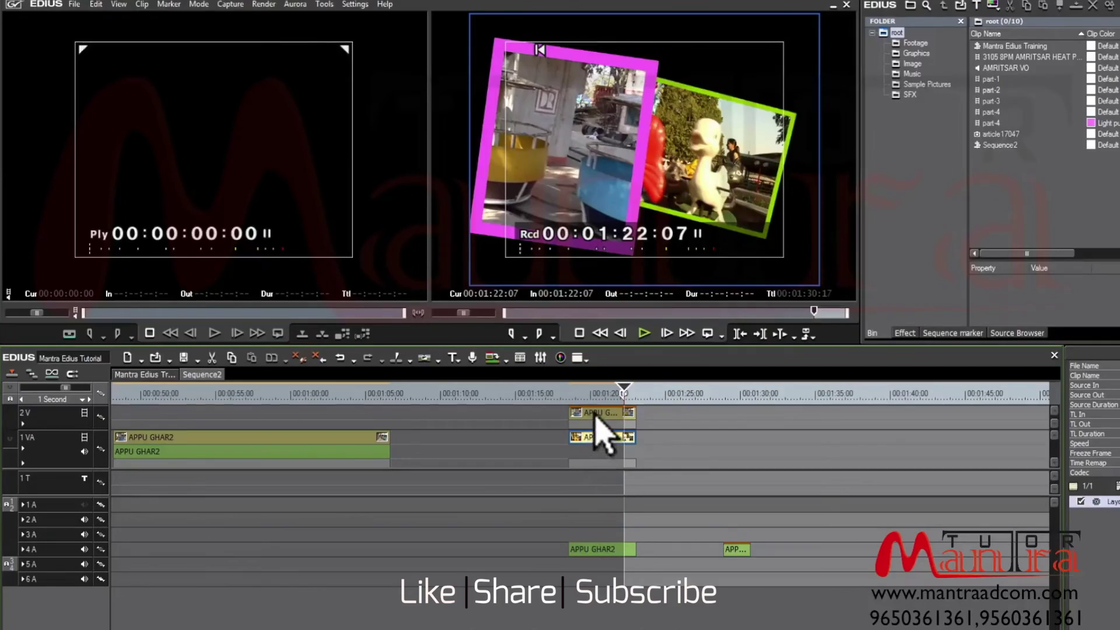
Step: Inspect the 1 VA clip's Layouter preview at 00:01:22:07 and again at 00:01:21:04, closing it each time without changes
left_click(595, 430)
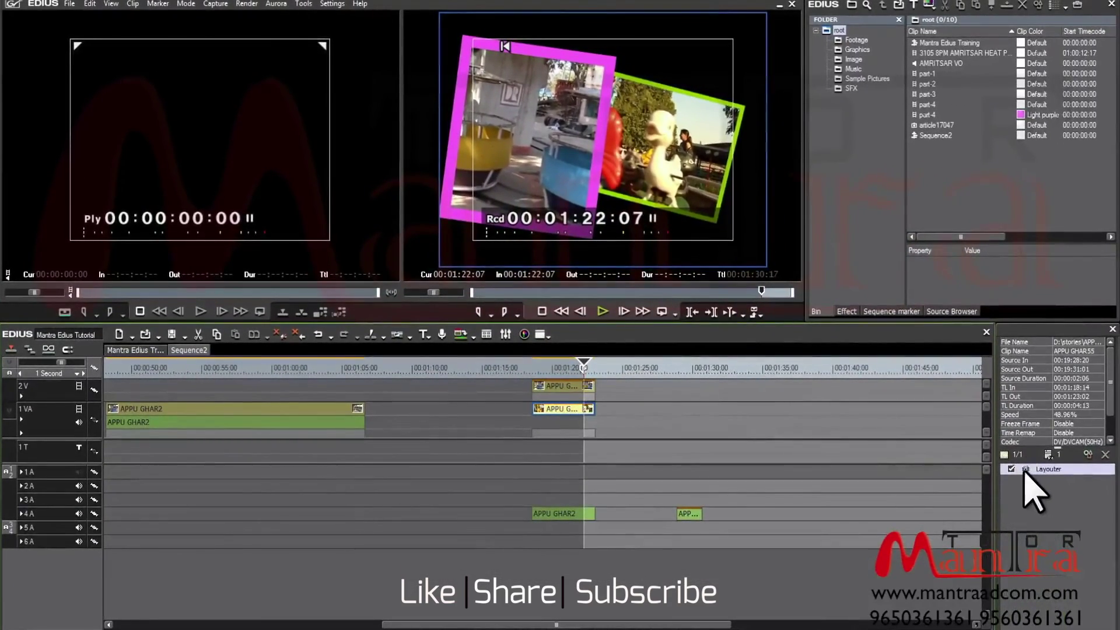
double_click(1025, 470)
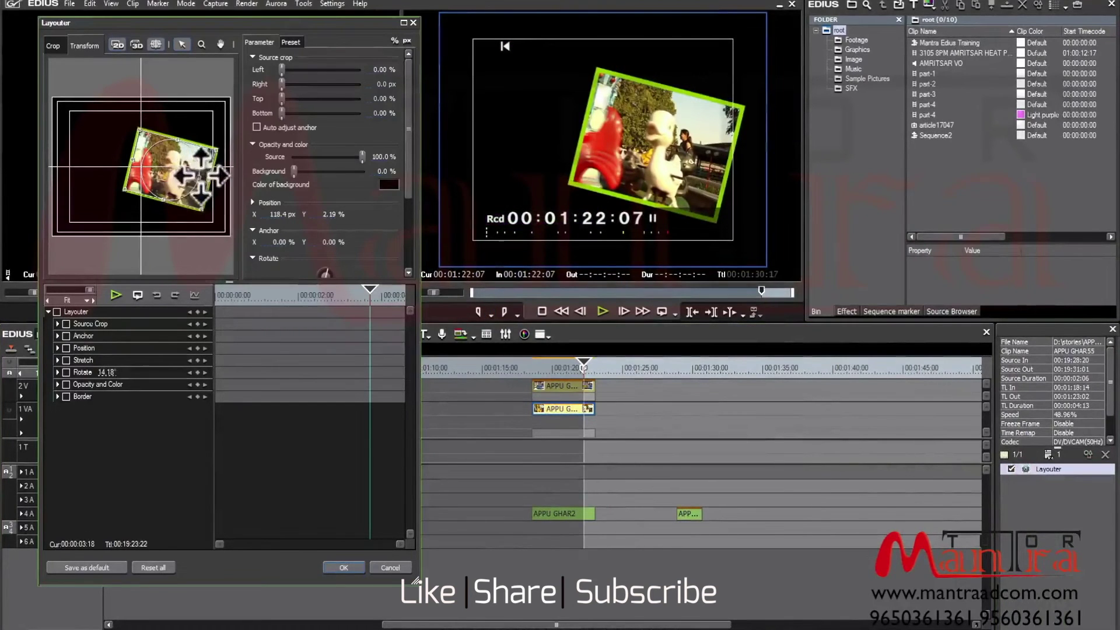
left_click(412, 23)
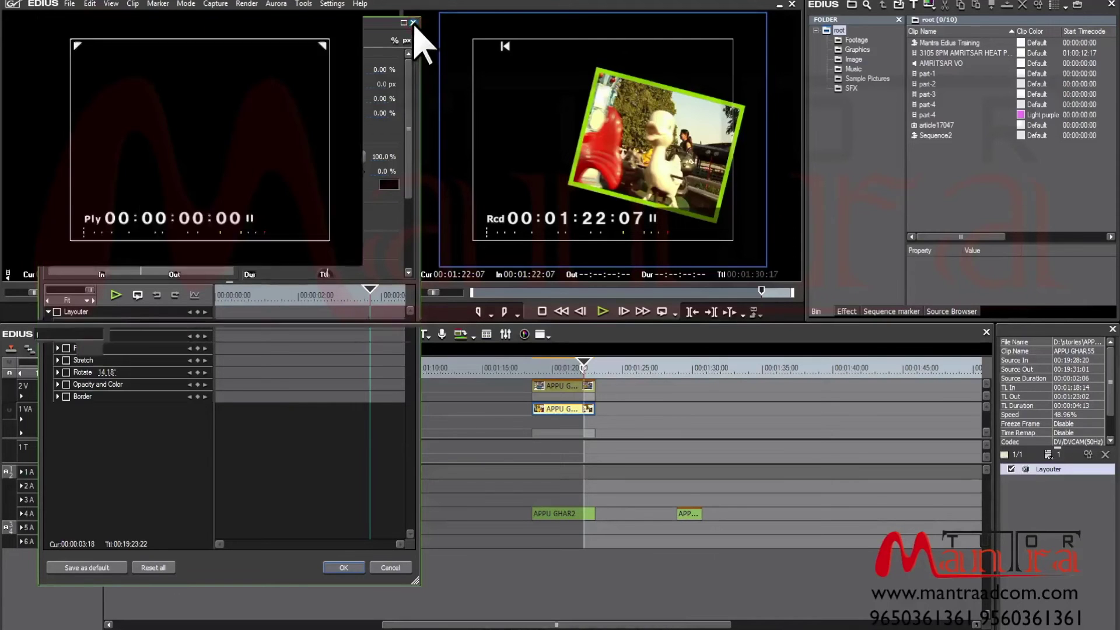
left_click(560, 387)
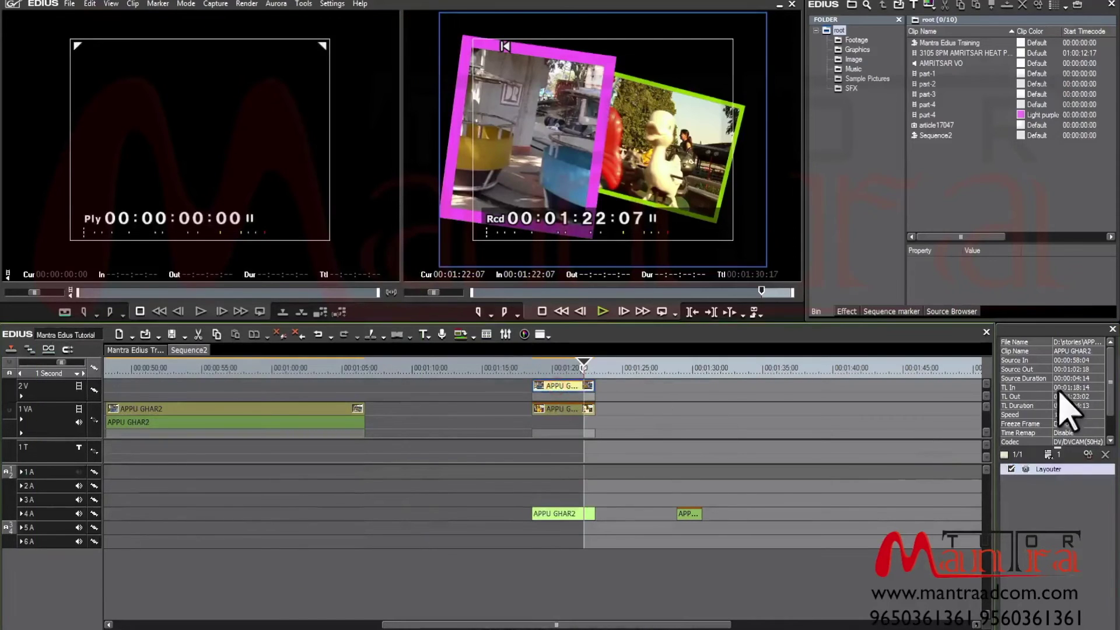
left_click(1044, 469)
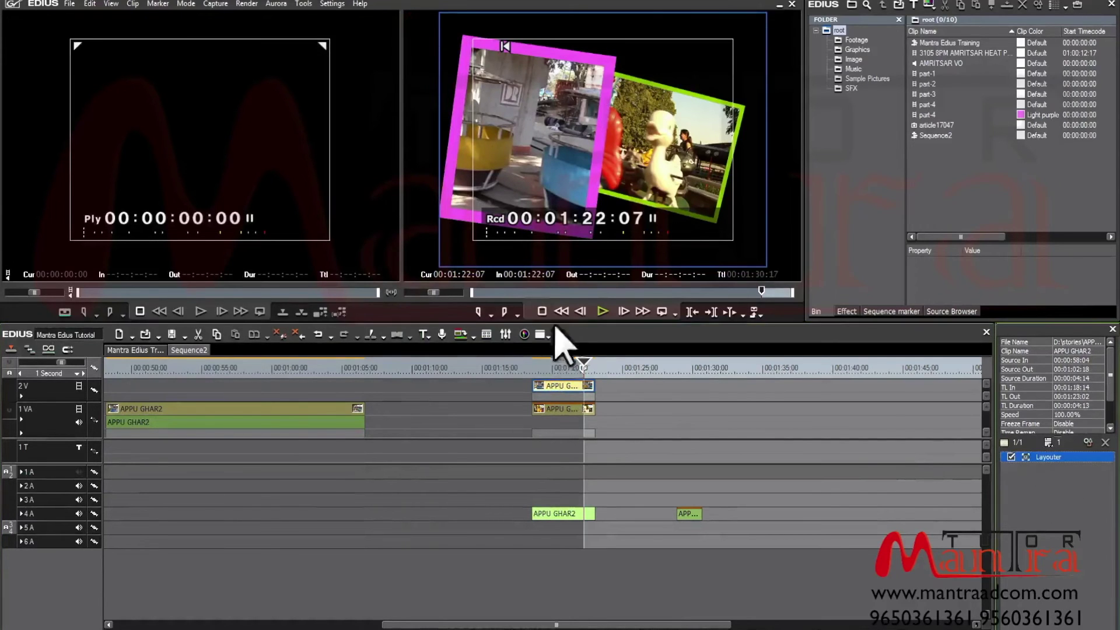
mouse_move(557, 369)
left_mouse_down()
mouse_move(542, 369)
mouse_move(568, 365)
left_mouse_up()
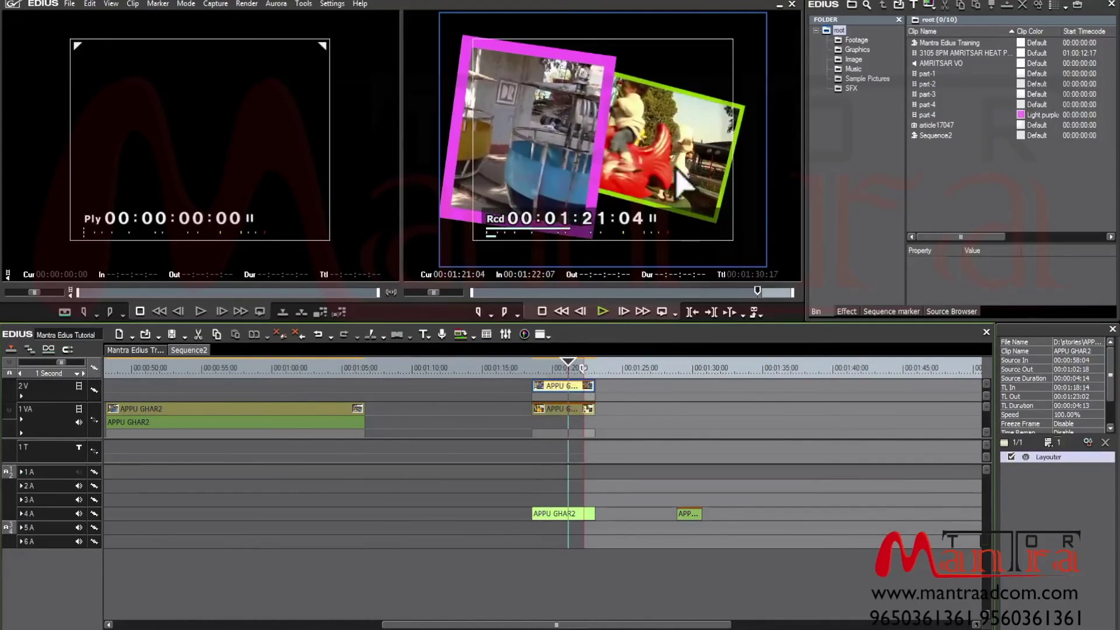
left_click(557, 409)
double_click(1044, 458)
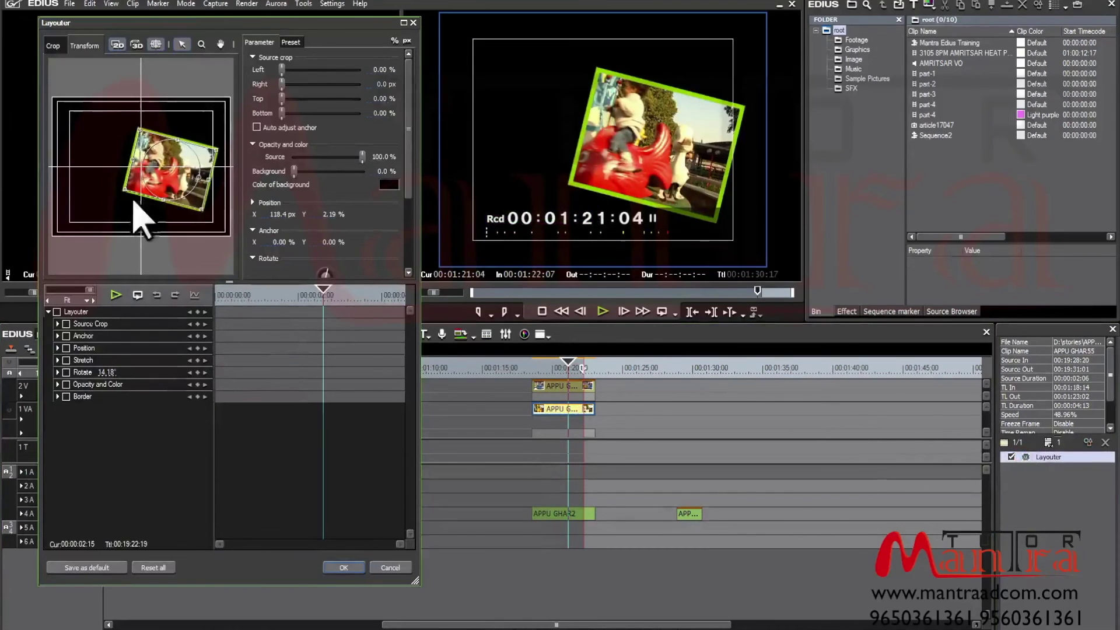
left_click(413, 23)
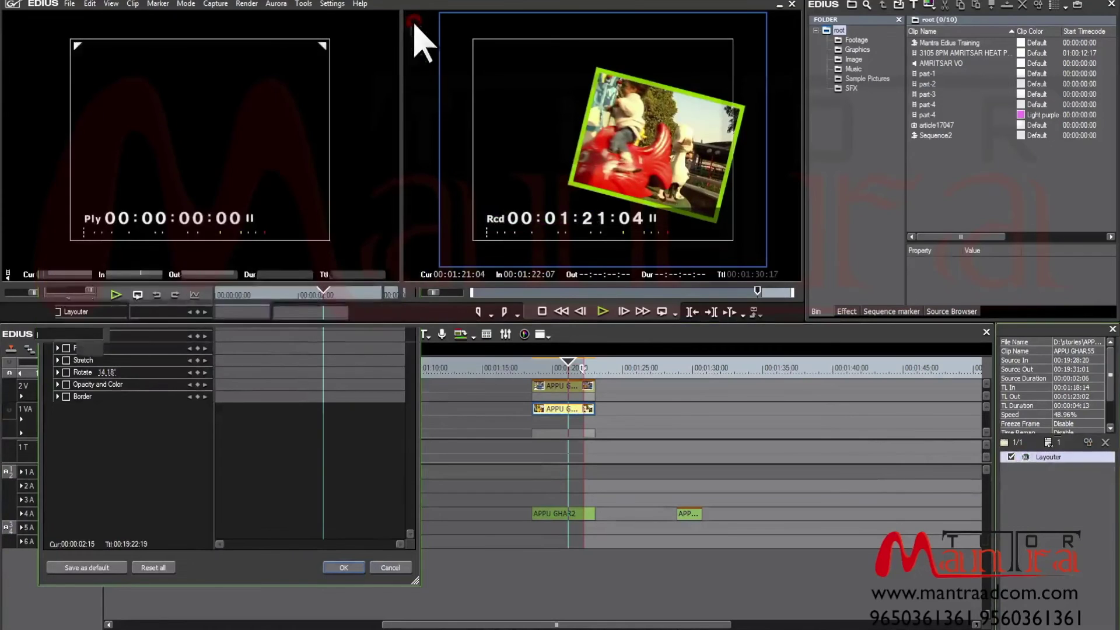
Step: In the 2 V clip's Layouter, reposition the magenta-bordered picture to X -141.6 px, Y -8.29% and scrub to check the composite
left_click(556, 387)
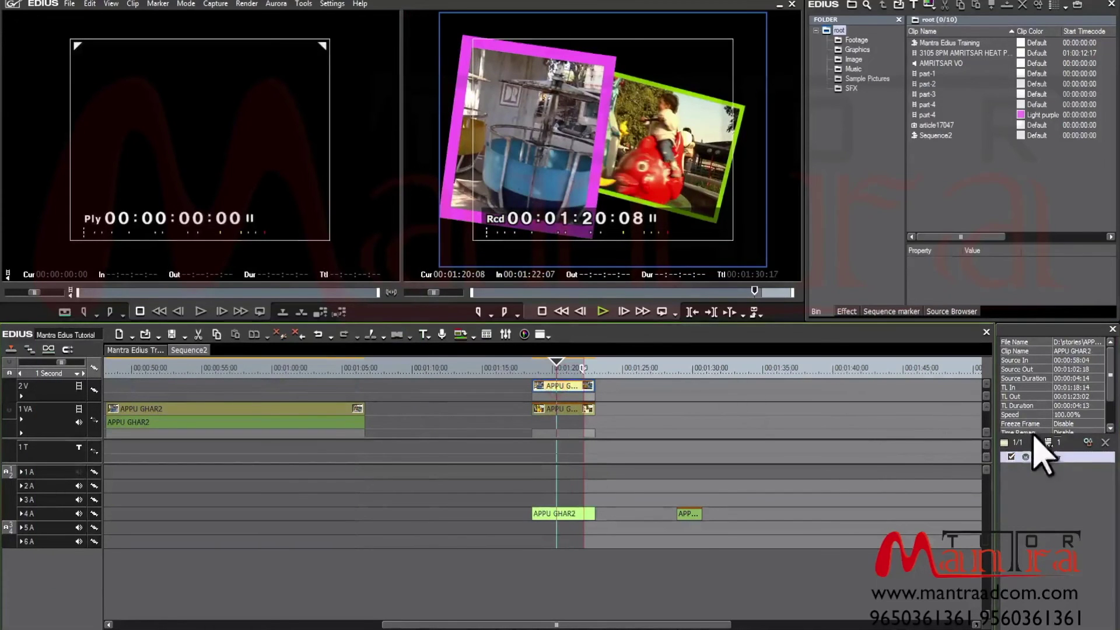
left_click(1089, 445)
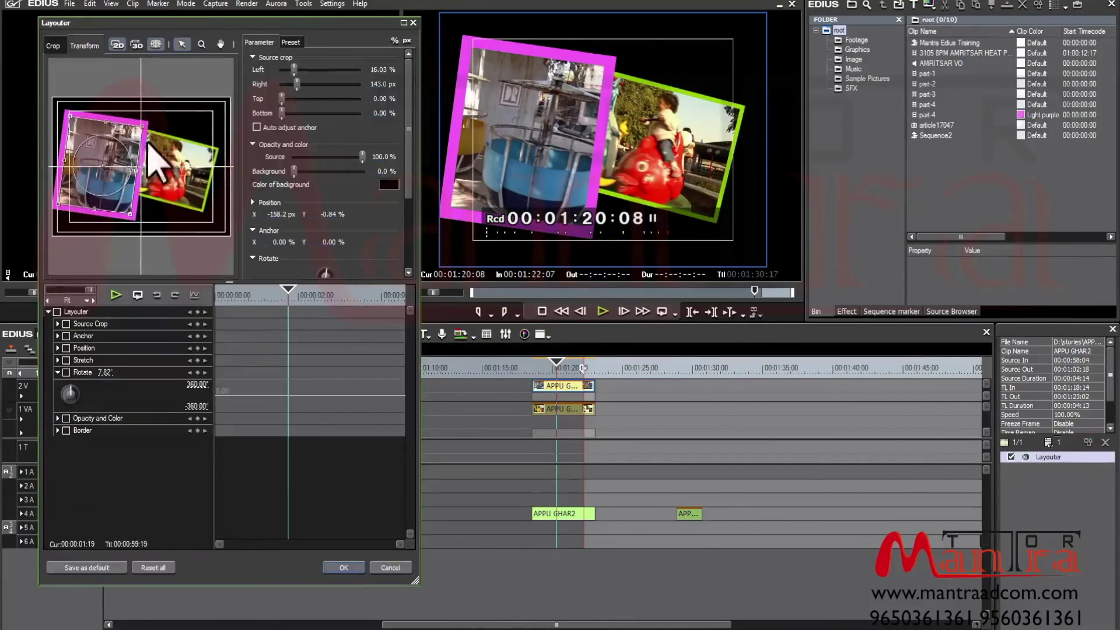
mouse_move(105, 142)
left_mouse_down()
mouse_move(108, 154)
mouse_move(120, 145)
mouse_move(106, 152)
left_mouse_up()
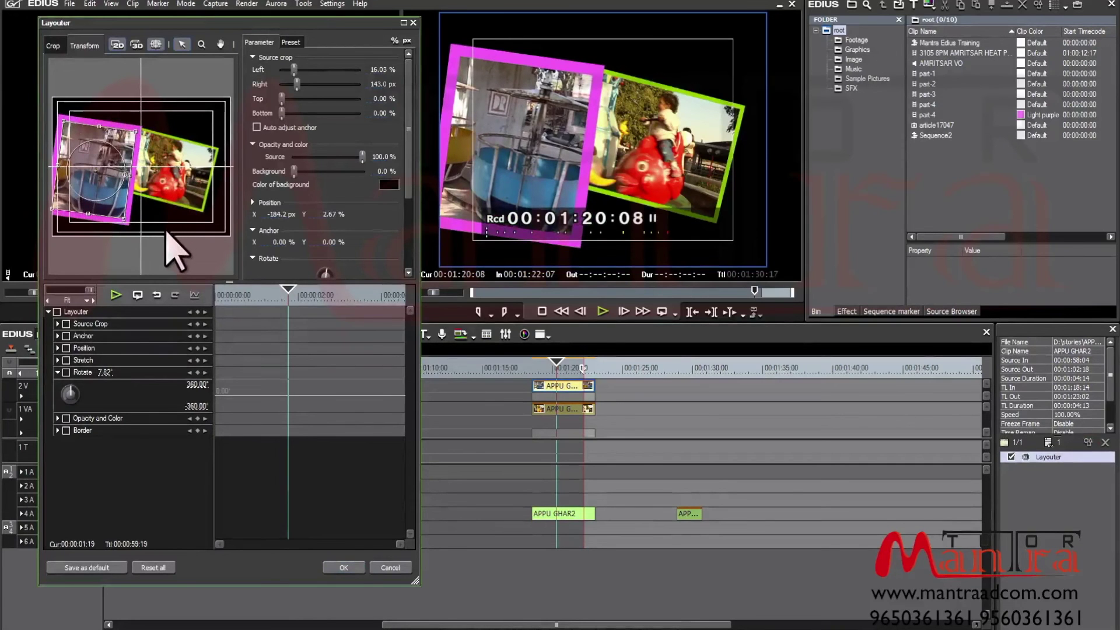
left_click_drag(111, 143, 129, 117)
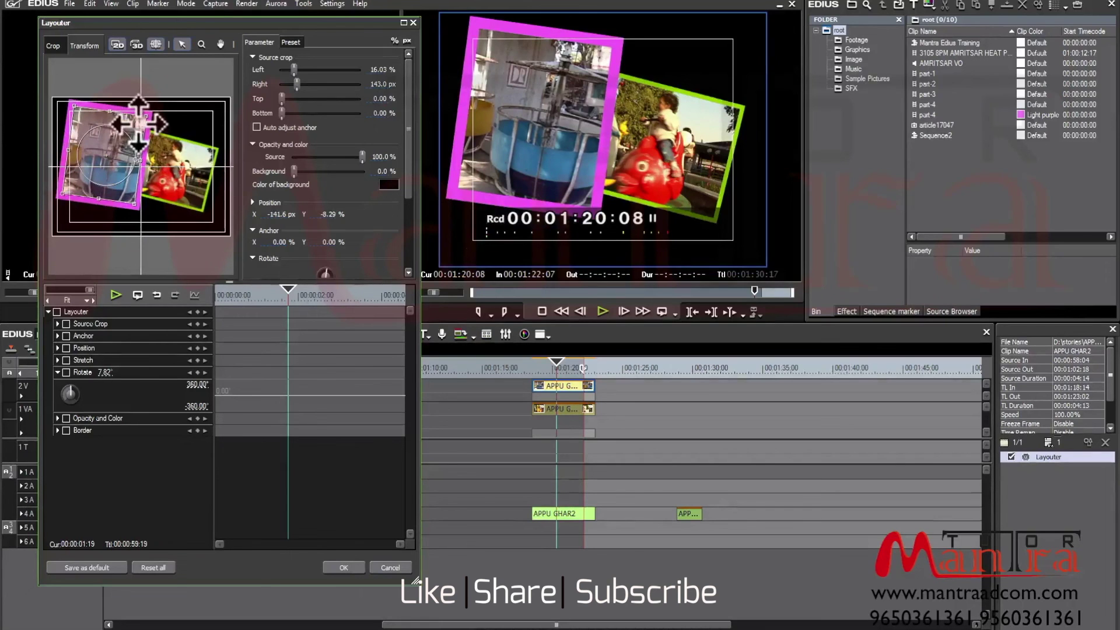
left_click_drag(541, 365, 557, 369)
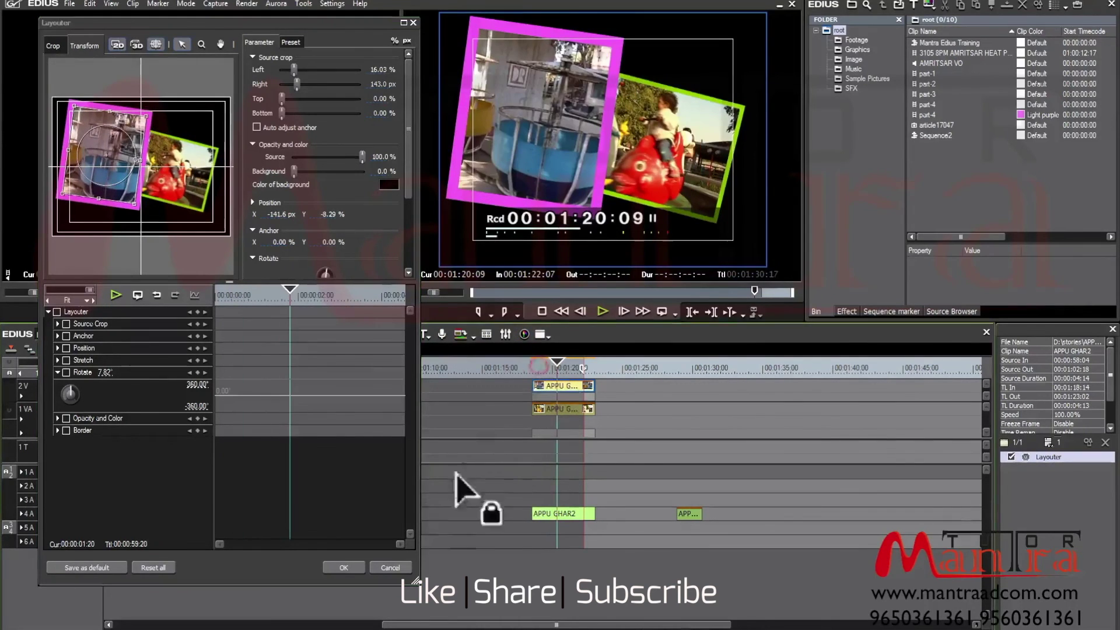